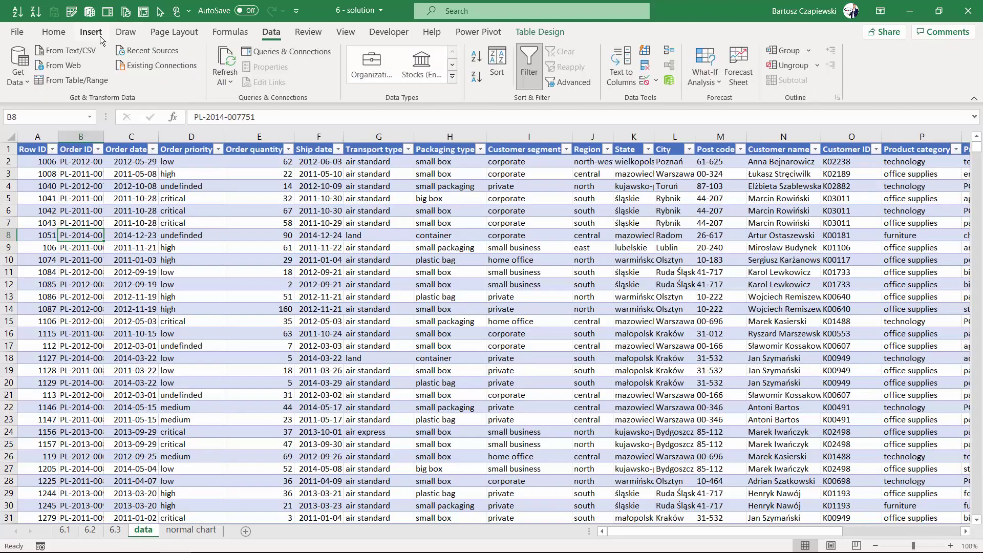
Create a PivotTable from Table1 on a new worksheet with Region and State as rows
{"action": "left_click", "coordinate": [100, 35]}
{"action": "left_click", "coordinate": [23, 56]}
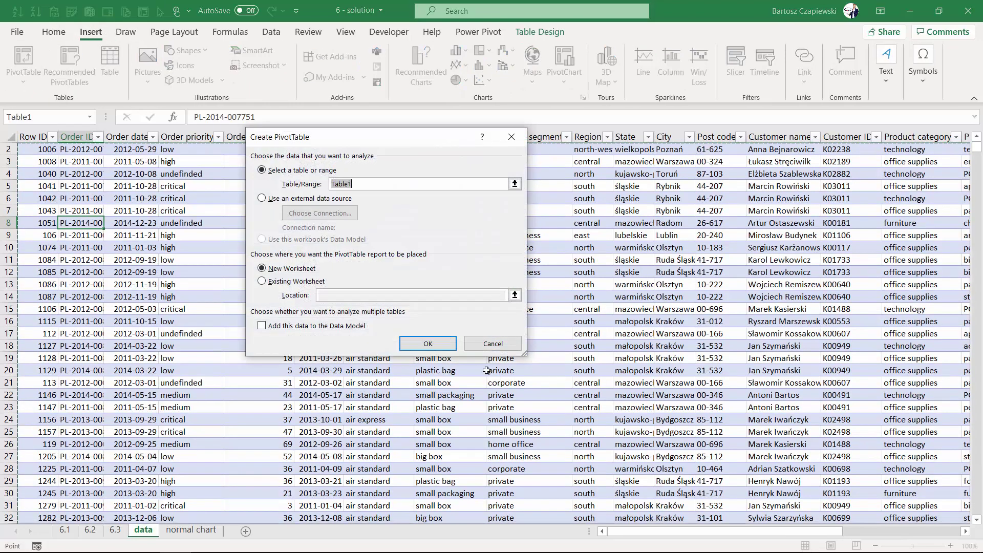
{"action": "left_click", "coordinate": [428, 344]}
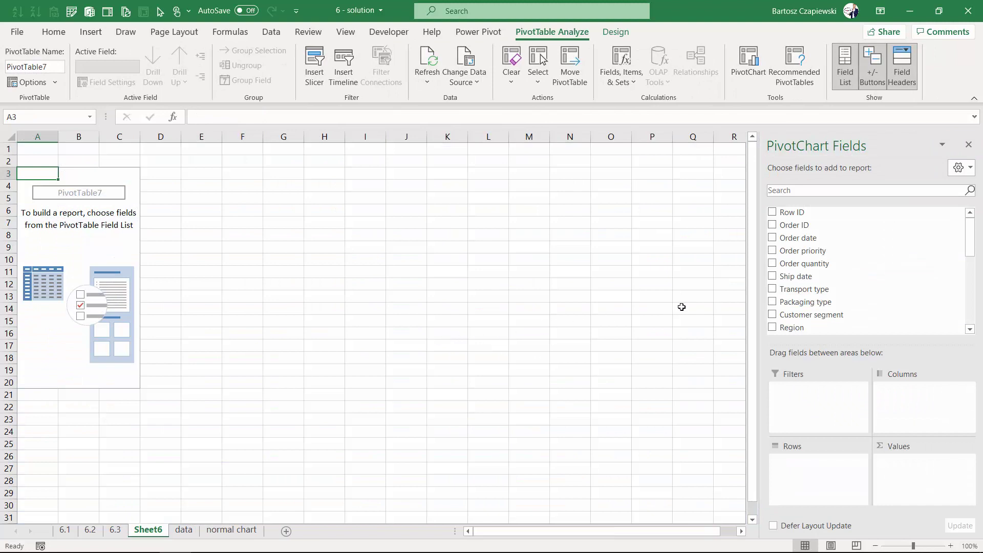
{"action": "scroll", "coordinate": [789, 280], "scroll_direction": "down", "scroll_amount": 2}
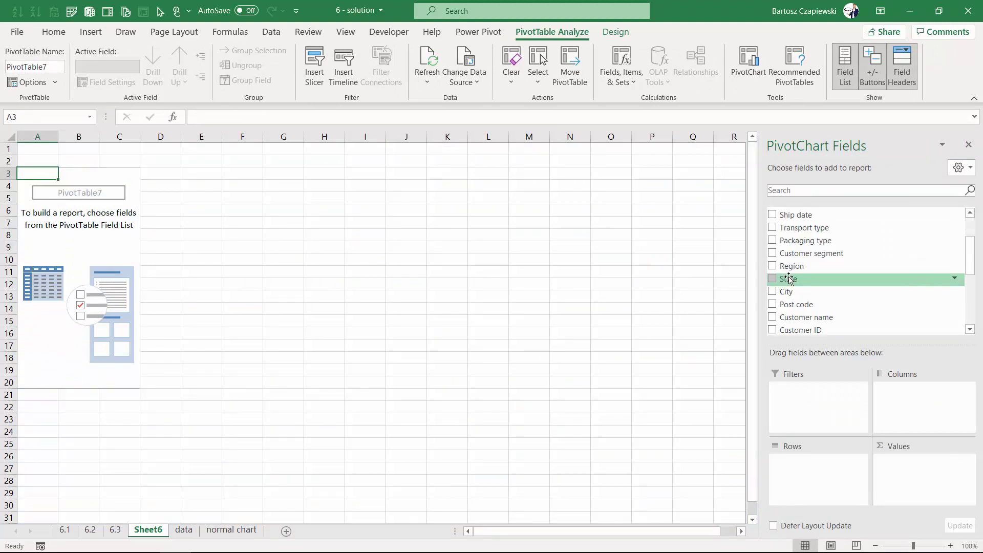
{"action": "left_click_drag", "start_coordinate": [791, 265], "coordinate": [791, 461]}
{"action": "left_click_drag", "start_coordinate": [789, 279], "coordinate": [803, 476]}
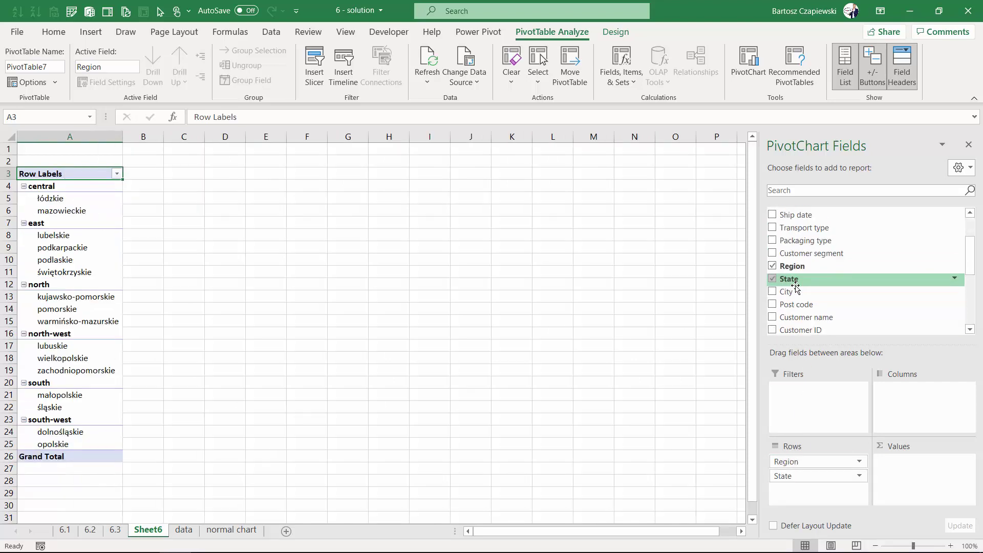
Add summed Sales, summed Profit and a count of Order ID as pivot values
{"action": "scroll", "coordinate": [794, 287], "scroll_direction": "down", "scroll_amount": 2}
{"action": "scroll", "coordinate": [791, 287], "scroll_direction": "down", "scroll_amount": 1}
{"action": "left_click", "coordinate": [773, 288]}
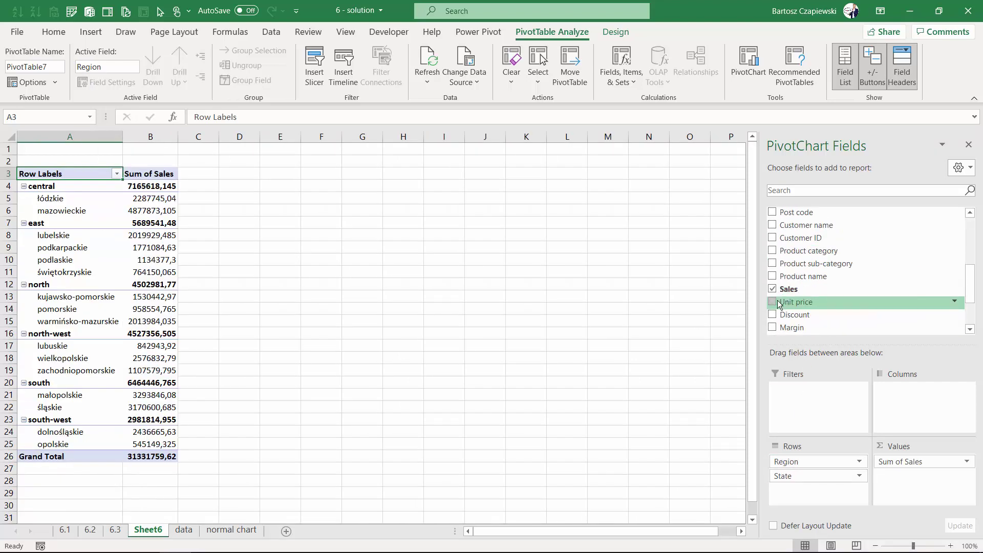
{"action": "scroll", "coordinate": [778, 303], "scroll_direction": "down", "scroll_amount": 2}
{"action": "left_click", "coordinate": [773, 292]}
{"action": "scroll", "coordinate": [784, 289], "scroll_direction": "up", "scroll_amount": 1}
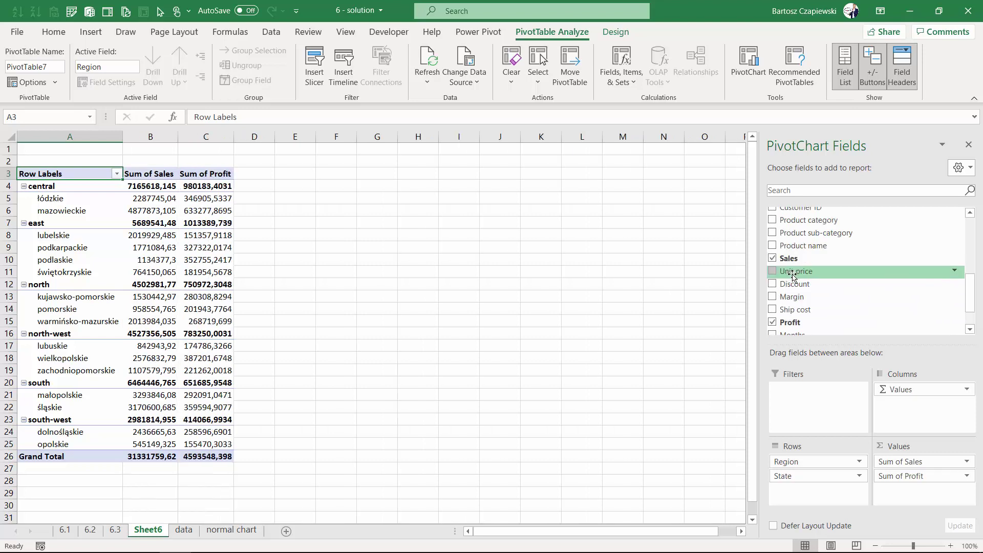
{"action": "scroll", "coordinate": [789, 279], "scroll_direction": "up", "scroll_amount": 2}
{"action": "scroll", "coordinate": [792, 277], "scroll_direction": "up", "scroll_amount": 1}
{"action": "scroll", "coordinate": [790, 269], "scroll_direction": "up", "scroll_amount": 1}
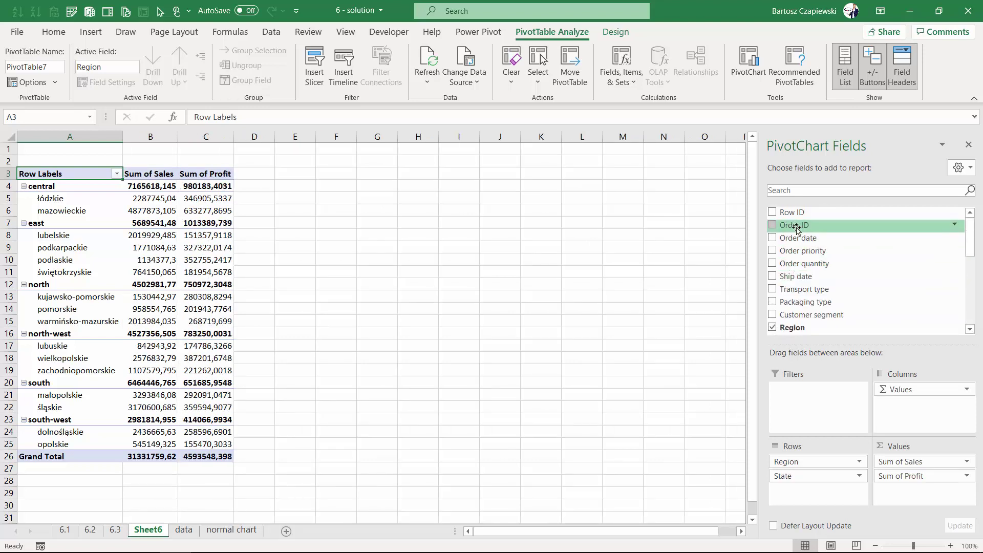
{"action": "left_click_drag", "start_coordinate": [794, 225], "coordinate": [907, 492]}
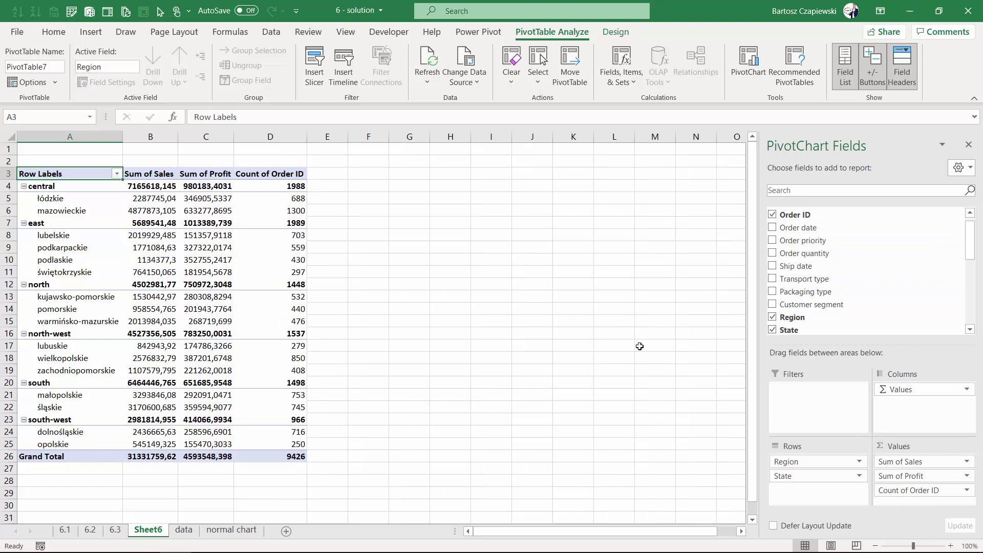
{"action": "left_click", "coordinate": [153, 174]}
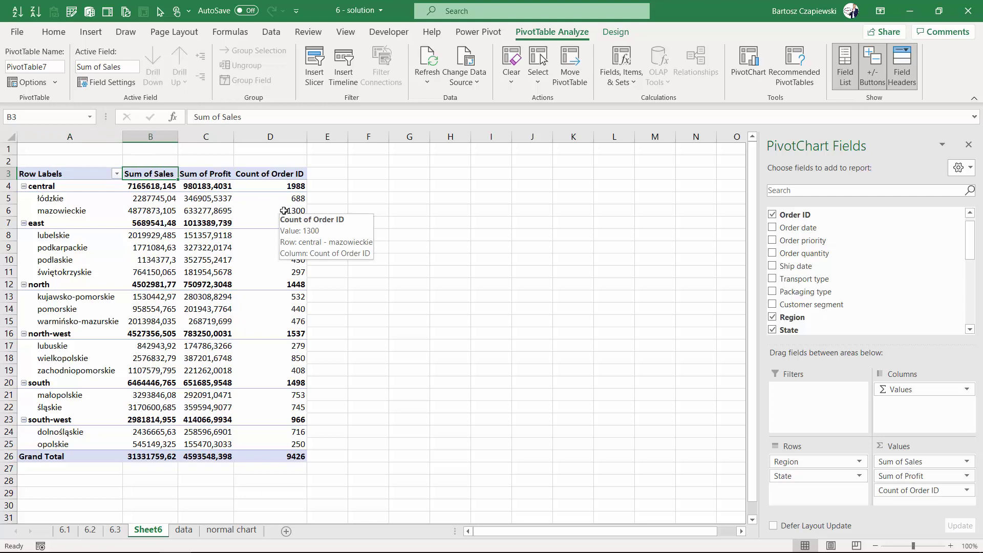
Replace the Sum of Sales, Sum of Profit and Count headers with Sales, Profit, '# of orders'
{"action": "type", "text": "Sl"}
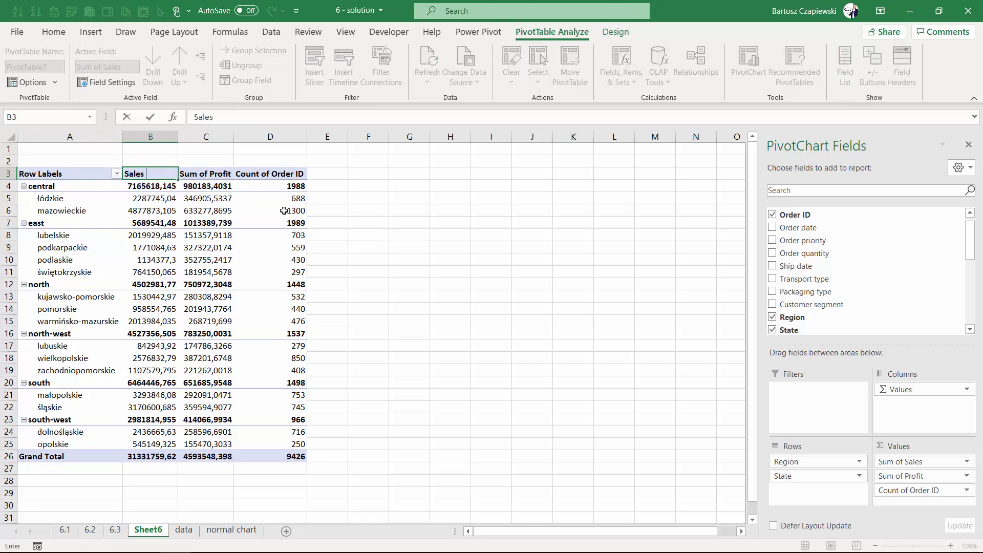
{"action": "key", "text": "Tab"}
{"action": "type", "text": "Profit"}
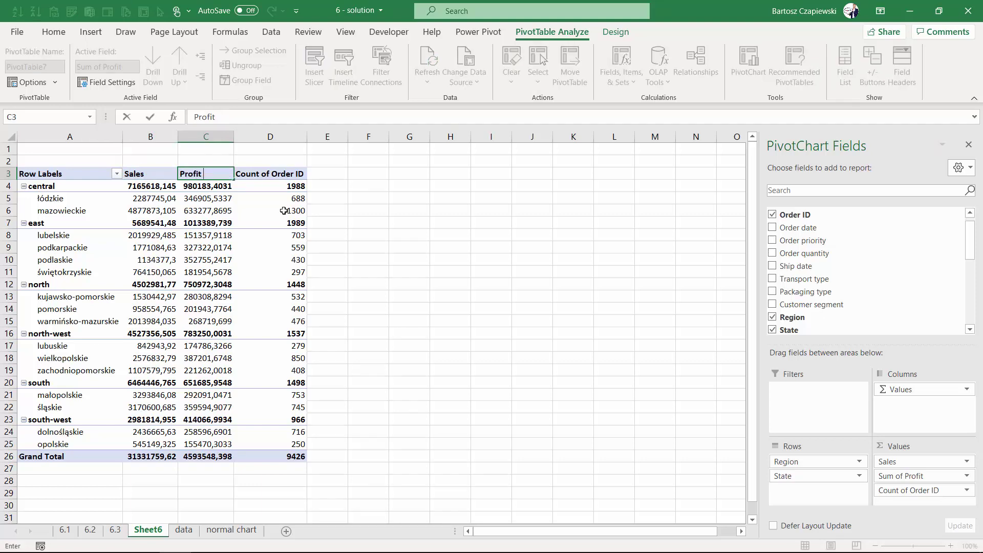
{"action": "key", "text": "Tab"}
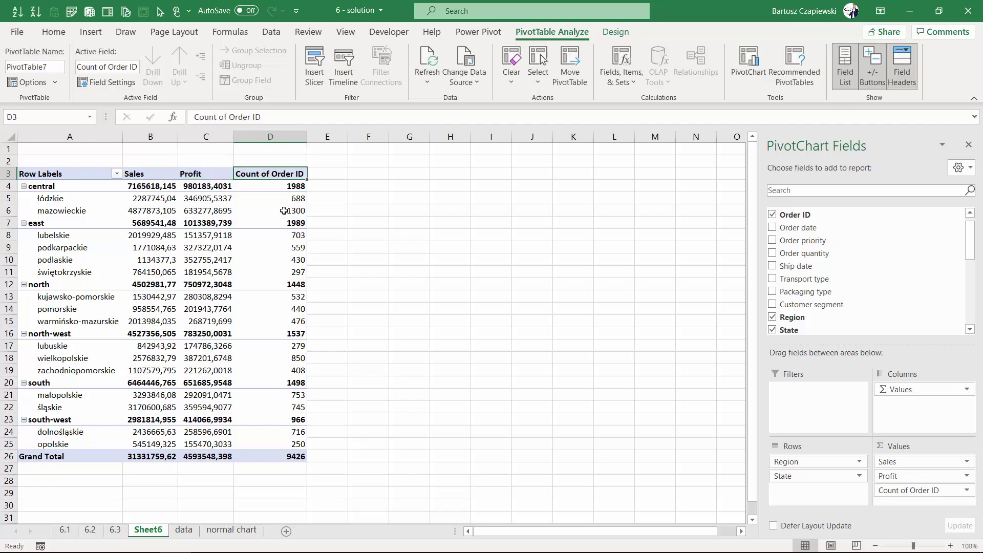
{"action": "type", "text": "# of orders"}
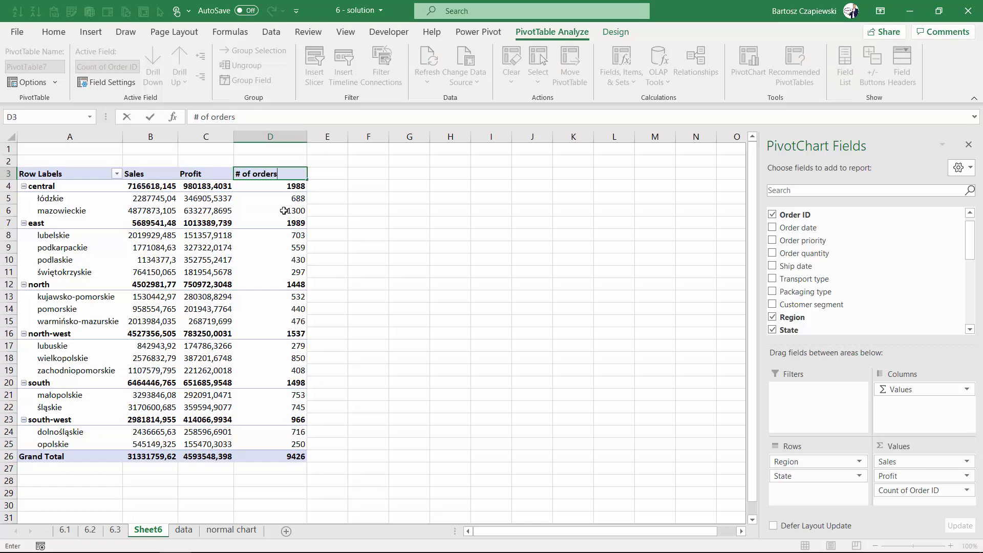
{"action": "key", "text": "Return"}
Insert a combo PivotChart with # of orders as a marked line on the secondary axis
{"action": "left_click", "coordinate": [91, 32]}
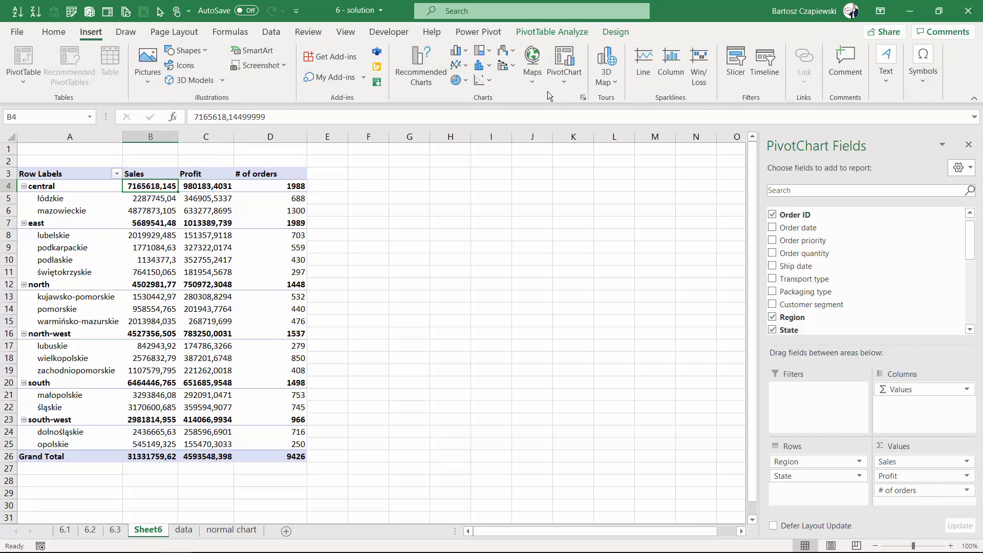
{"action": "left_click", "coordinate": [582, 98]}
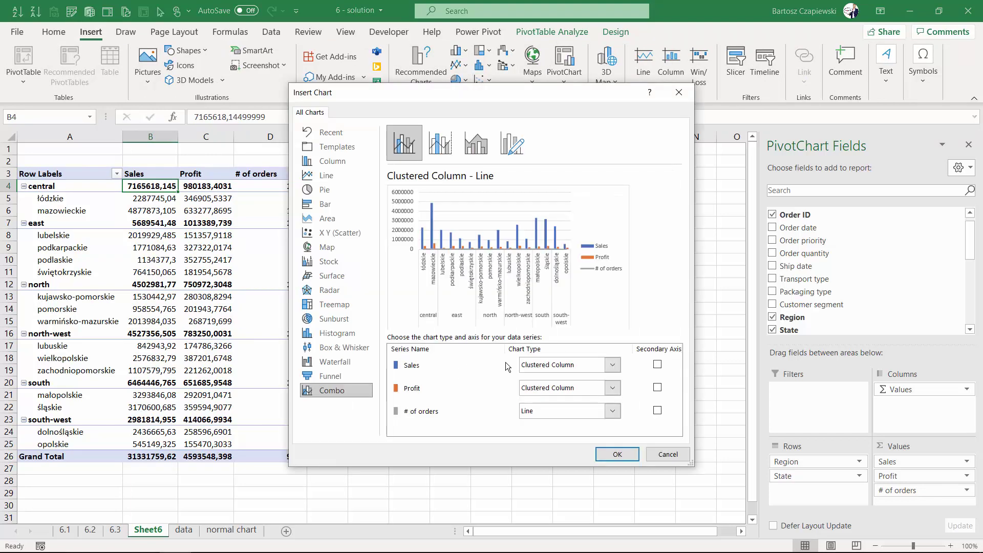
{"action": "left_click", "coordinate": [557, 411]}
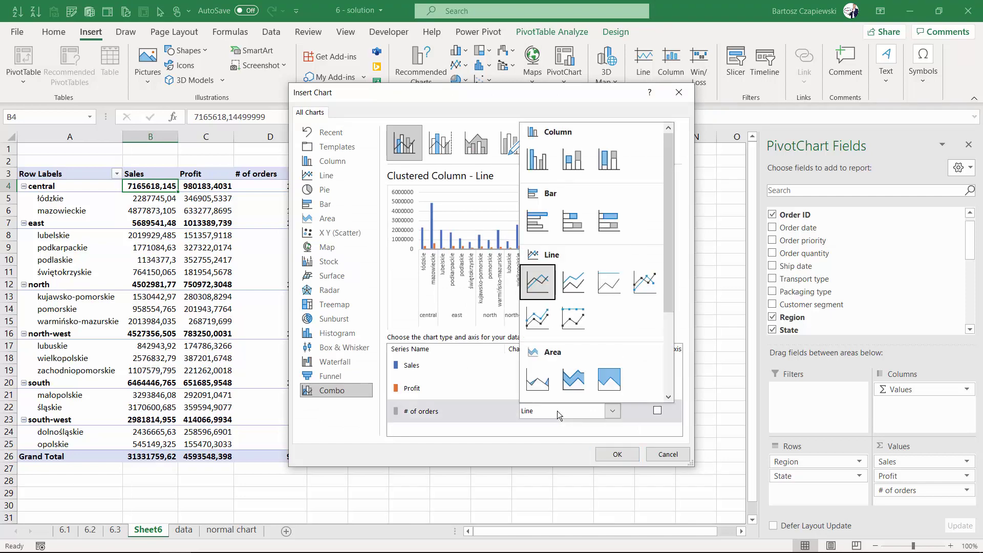
{"action": "left_click", "coordinate": [647, 290]}
{"action": "left_click", "coordinate": [657, 411]}
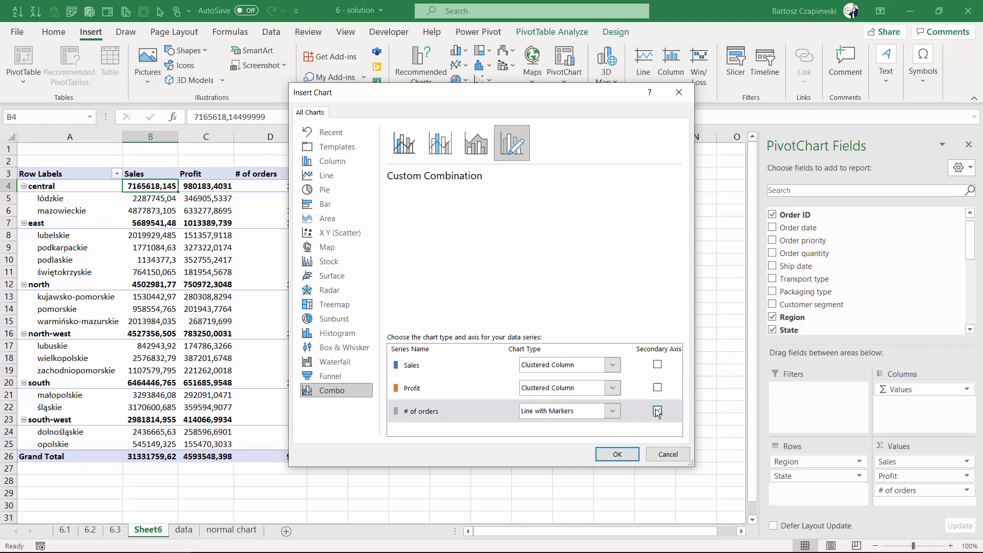
{"action": "left_click", "coordinate": [617, 456]}
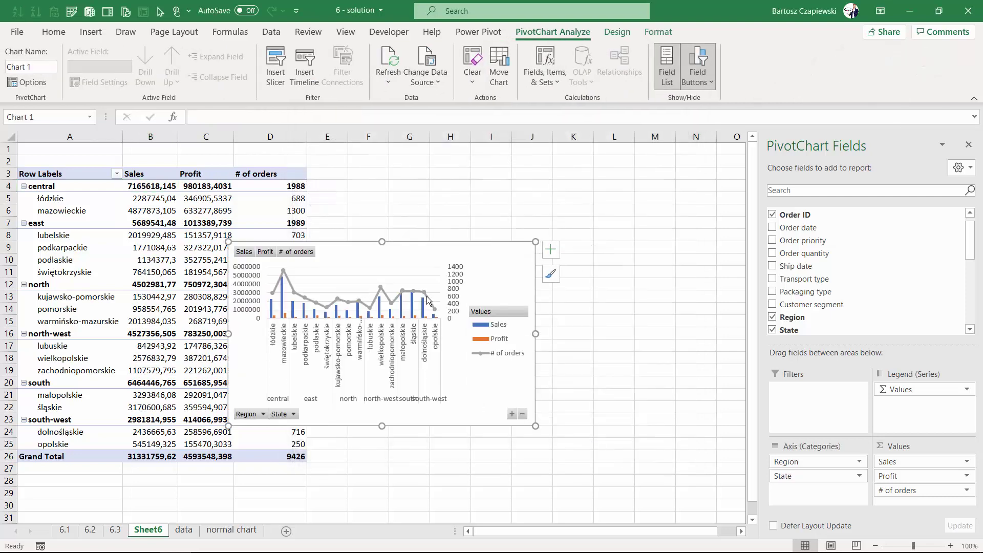
Move the chart beside the table, collapse to regions, and sort regions by Sales descending
{"action": "left_click_drag", "start_coordinate": [470, 248], "coordinate": [578, 195]}
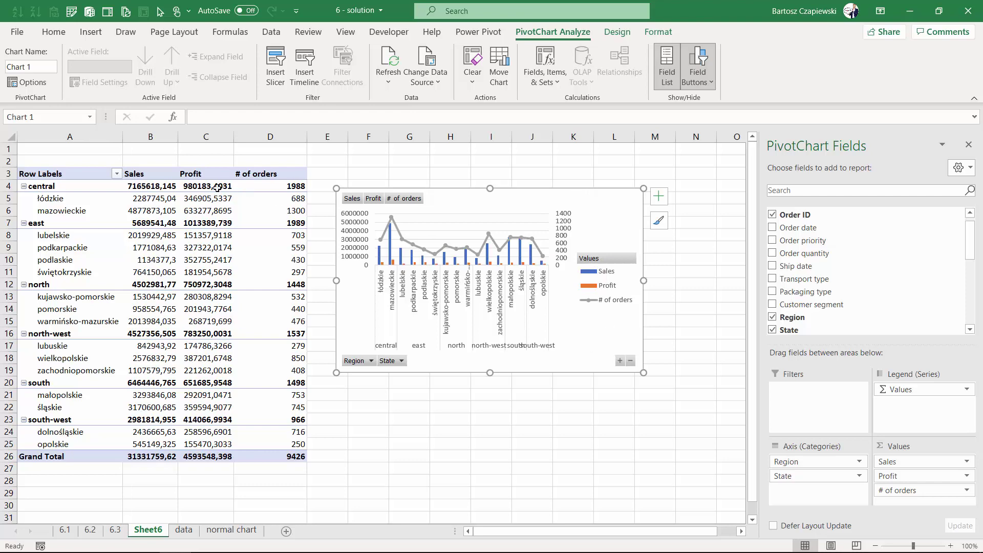
{"action": "left_click", "coordinate": [630, 361]}
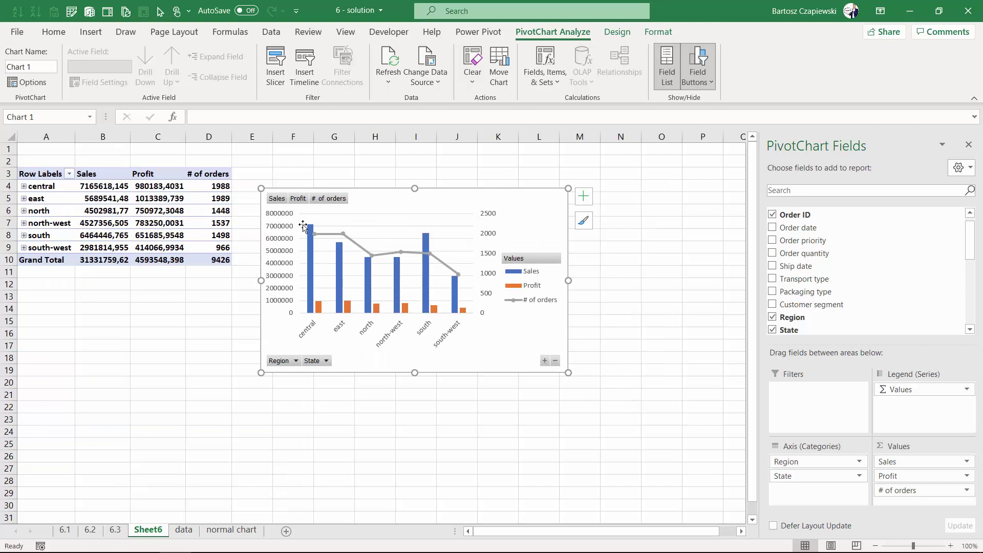
{"action": "left_click", "coordinate": [107, 186]}
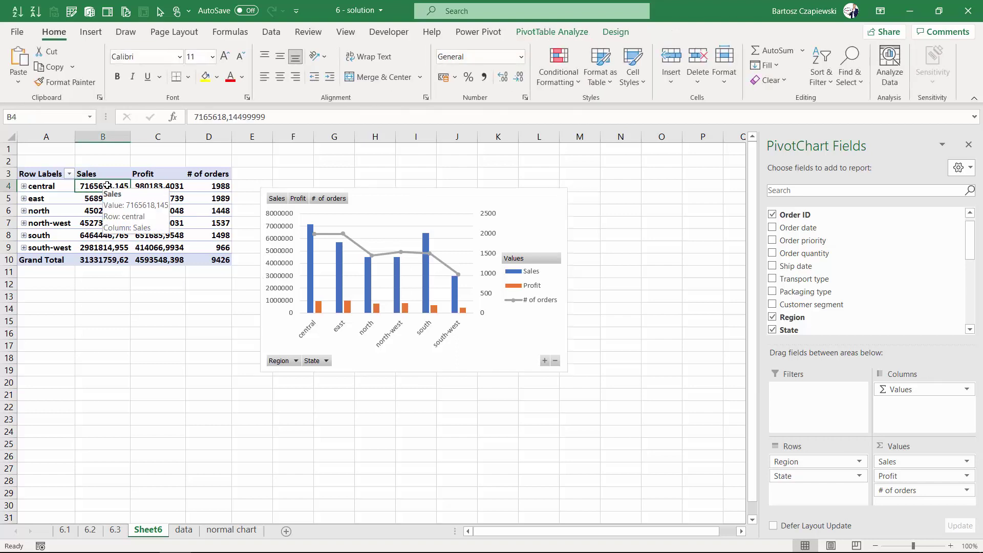
{"action": "right_click", "coordinate": [107, 186]}
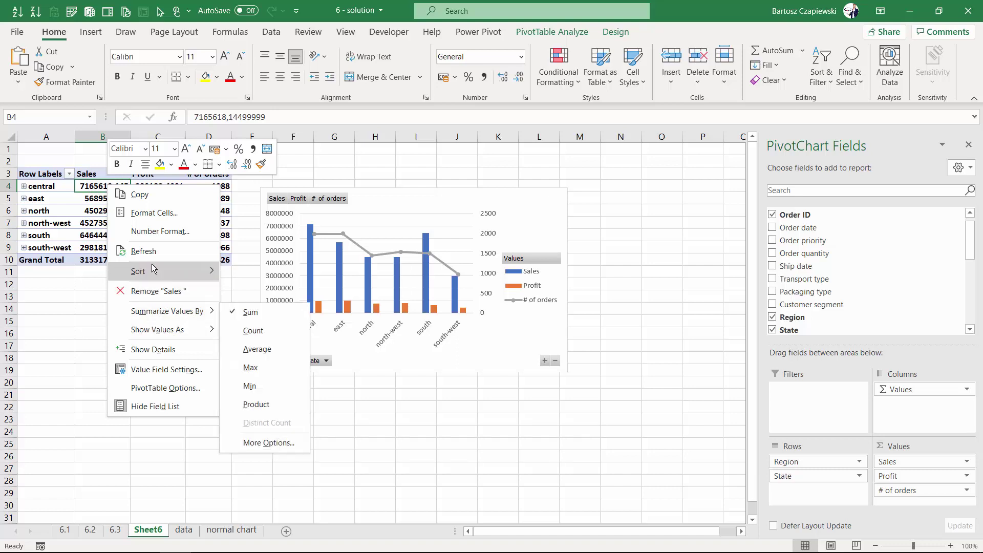
{"action": "mouse_move", "coordinate": [137, 271]}
{"action": "left_click", "coordinate": [268, 289]}
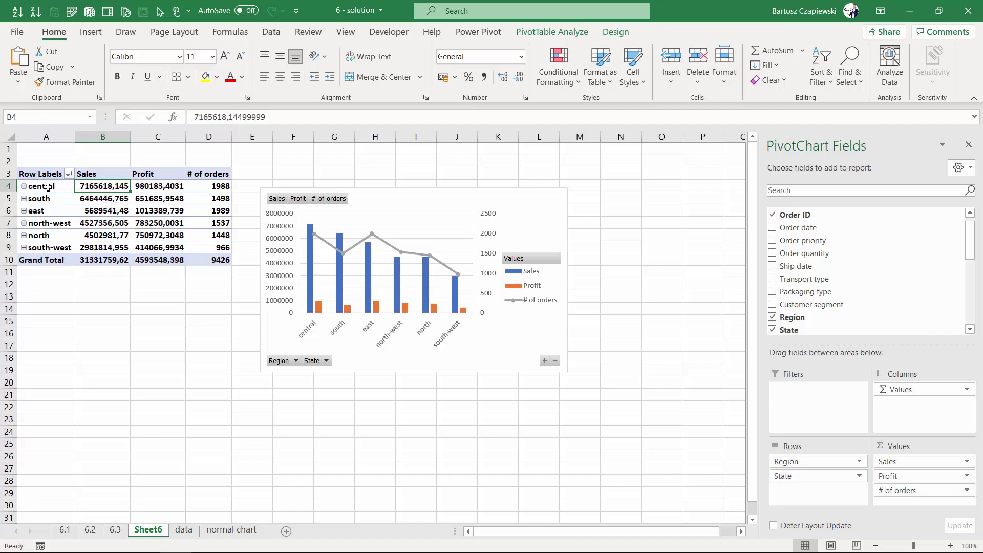
Expand to states, sort states by Sales largest first, then collapse back to regions
{"action": "left_click", "coordinate": [556, 362]}
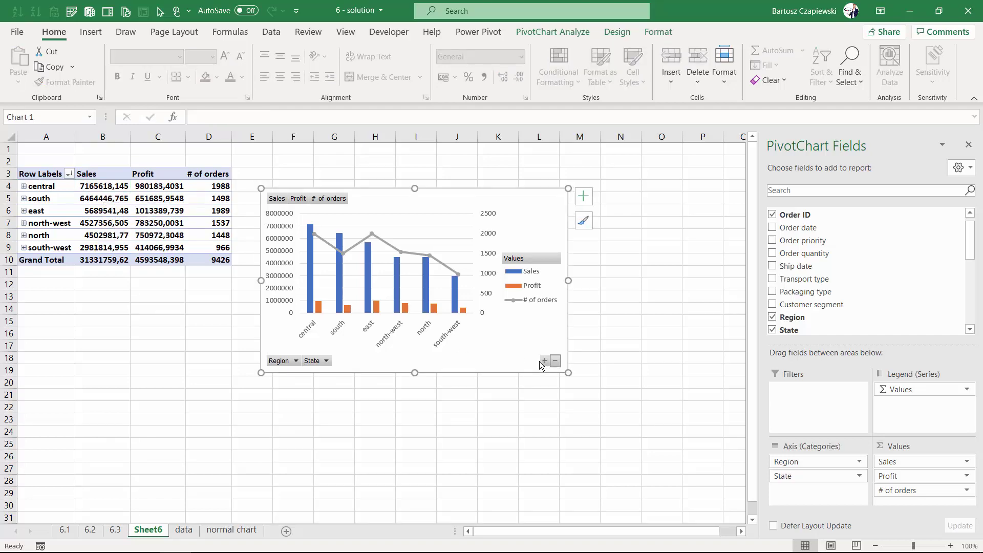
{"action": "left_click", "coordinate": [545, 362]}
{"action": "left_click", "coordinate": [141, 199]}
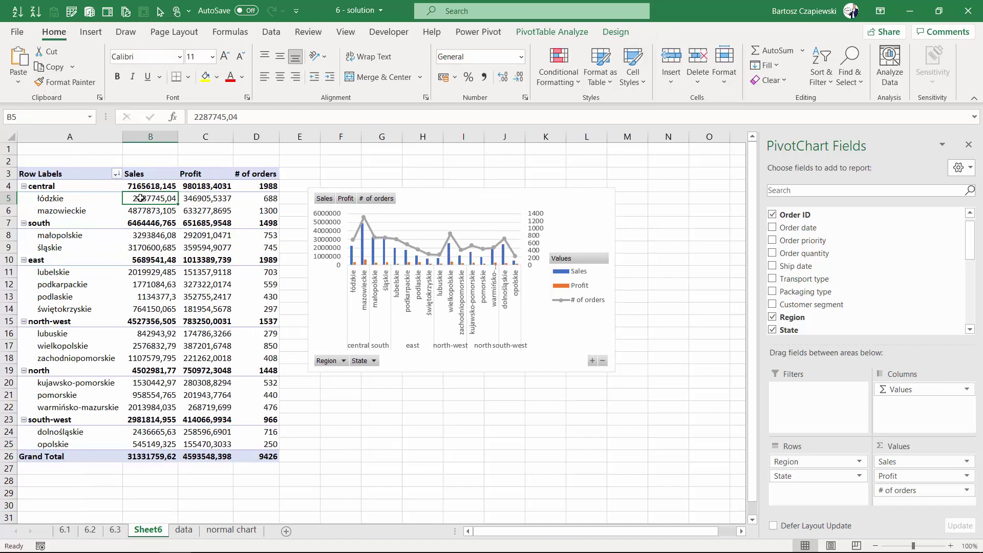
{"action": "right_click", "coordinate": [147, 198]}
{"action": "mouse_move", "coordinate": [202, 285]}
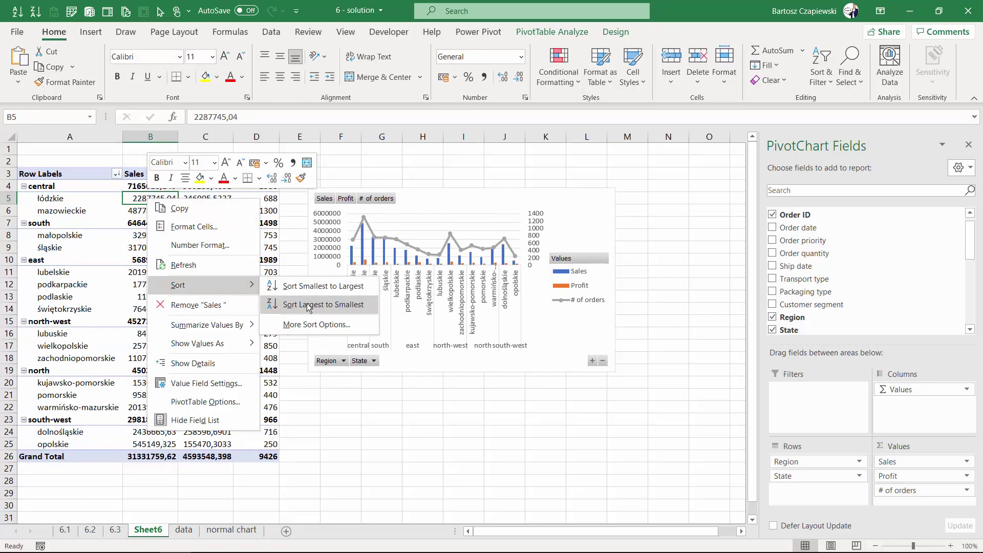
{"action": "left_click", "coordinate": [309, 305]}
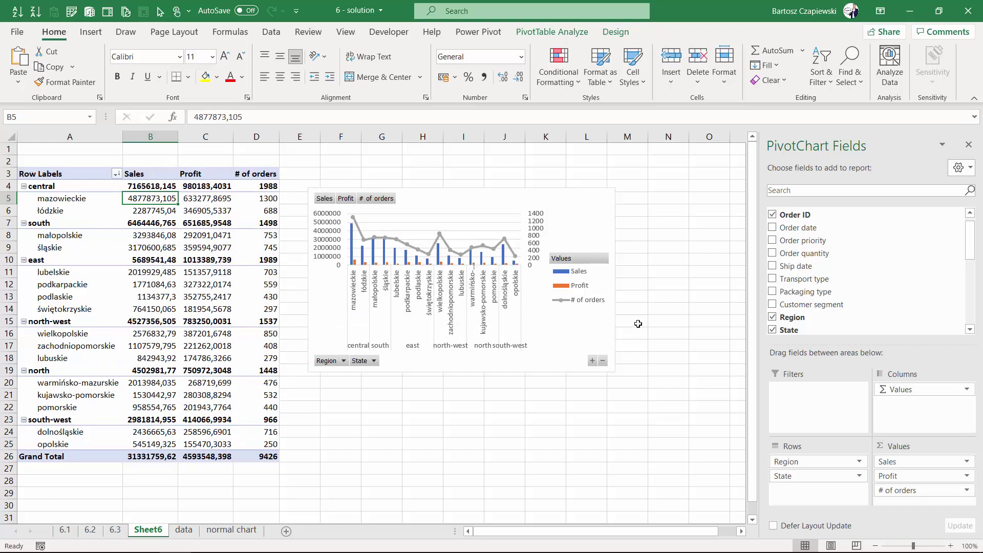
{"action": "left_click", "coordinate": [603, 361]}
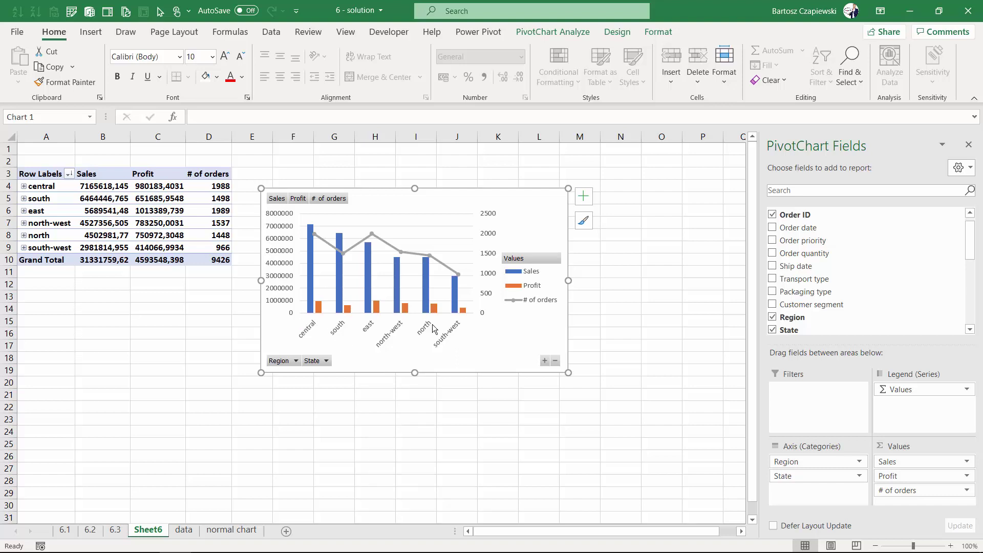
Give the # of orders series no outline and a black marker fill
{"action": "right_click", "coordinate": [329, 242]}
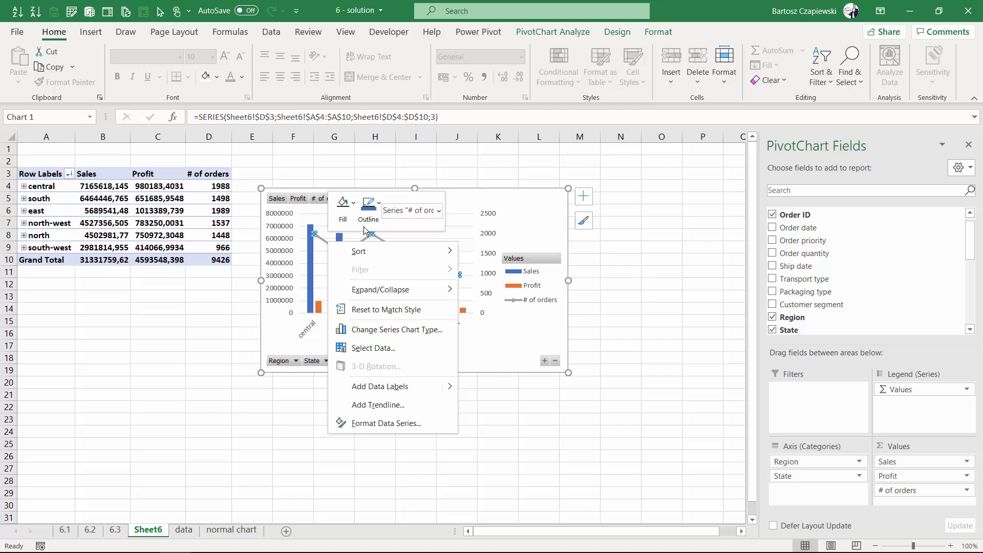
{"action": "left_click", "coordinate": [368, 207]}
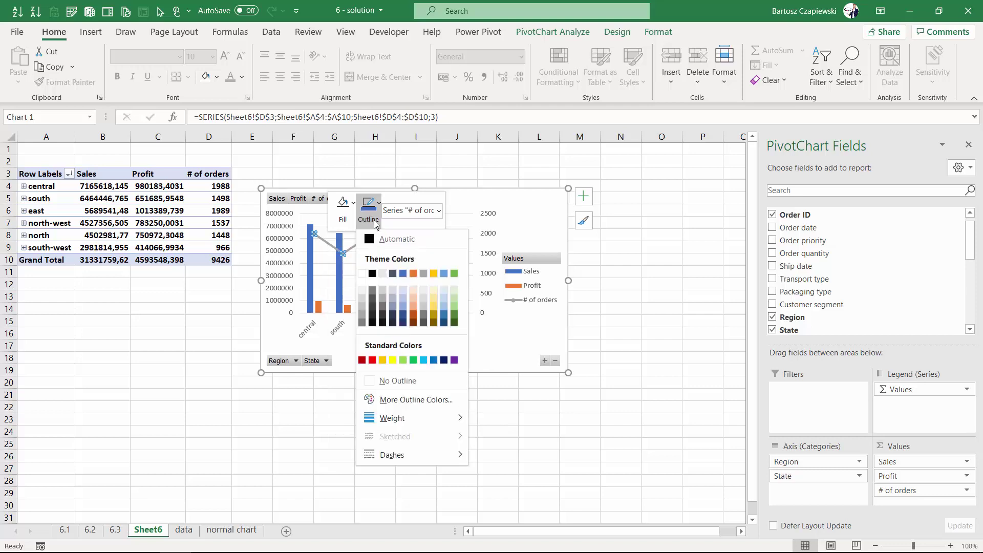
{"action": "left_click", "coordinate": [392, 379]}
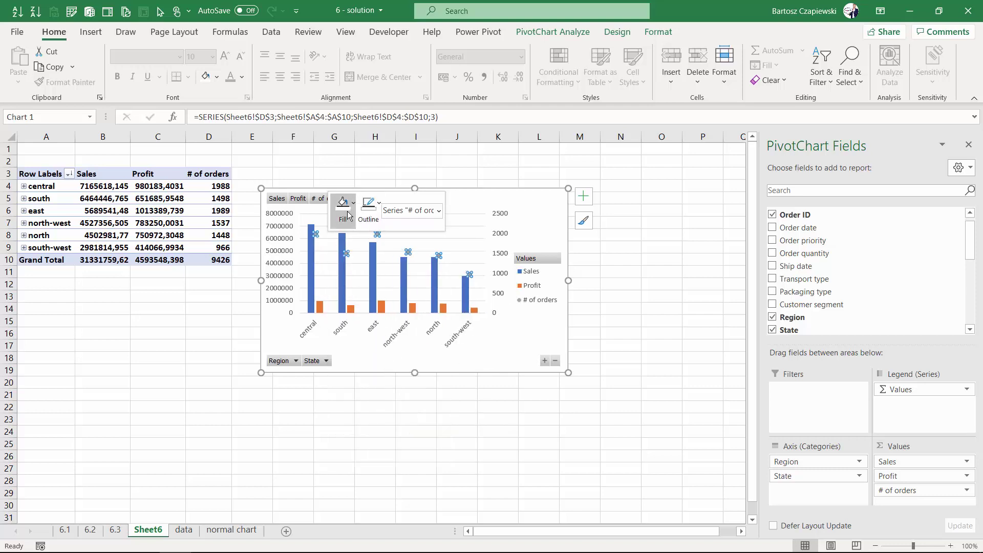
{"action": "left_click", "coordinate": [352, 204]}
{"action": "left_click", "coordinate": [348, 277]}
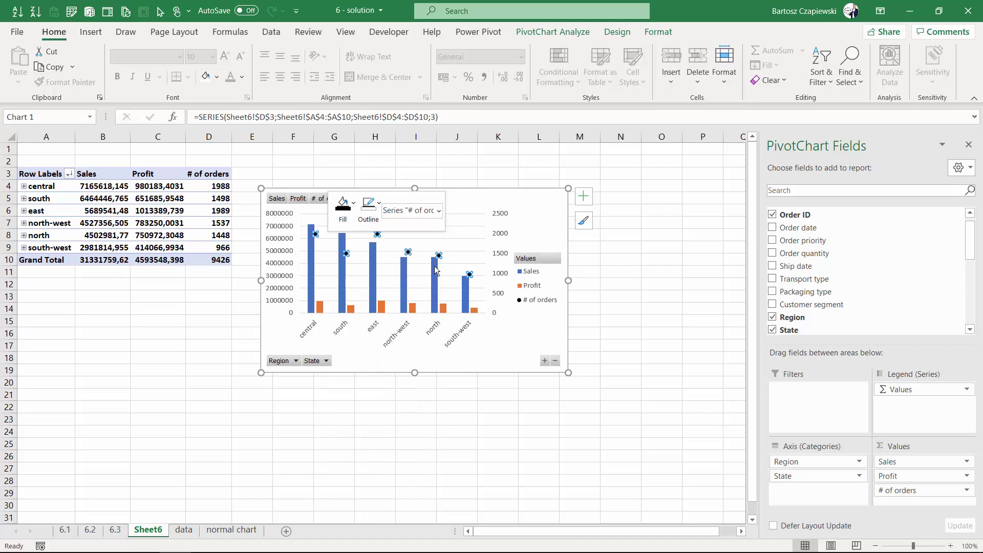
Set the # of orders markers to built-in size 6 in Format Data Series
{"action": "right_click", "coordinate": [470, 274]}
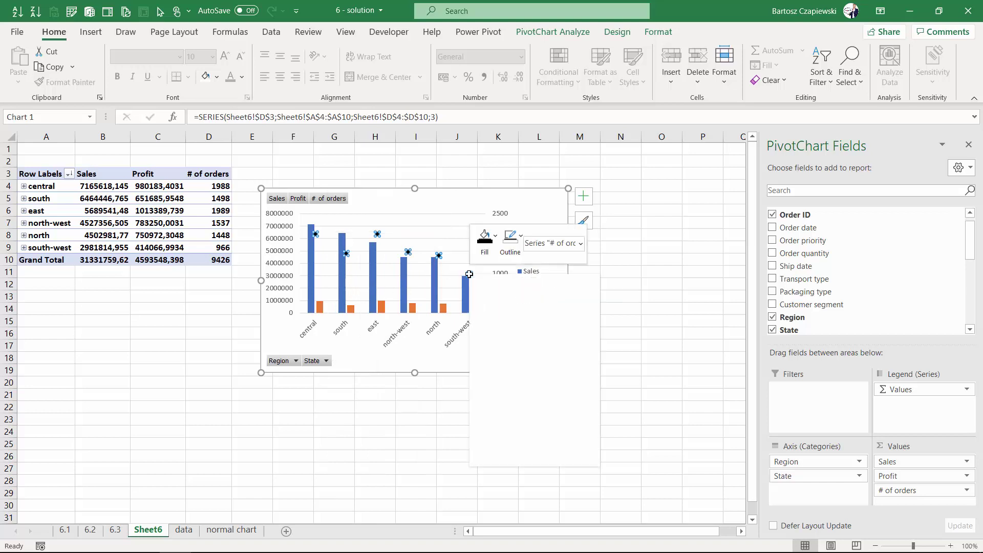
{"action": "left_click", "coordinate": [523, 457]}
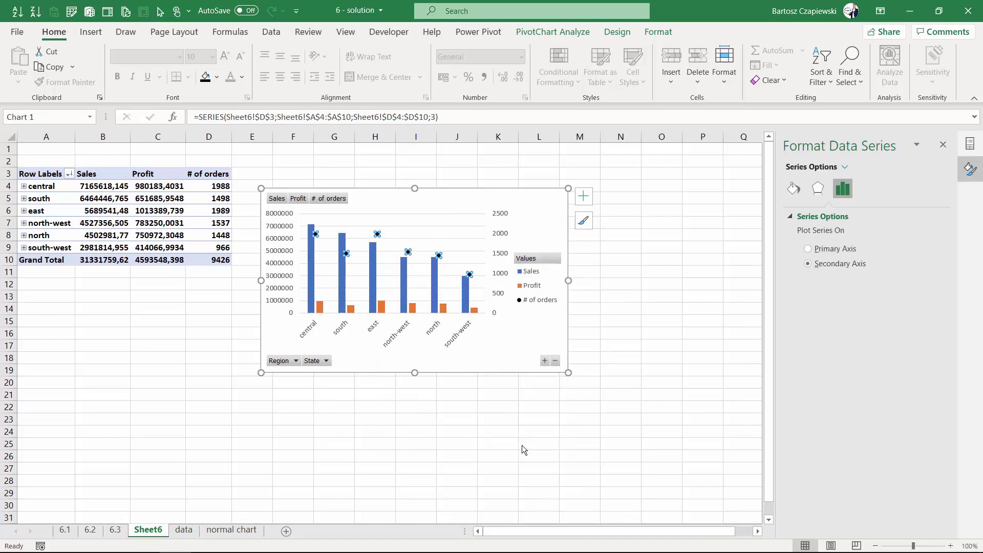
{"action": "left_click", "coordinate": [797, 188]}
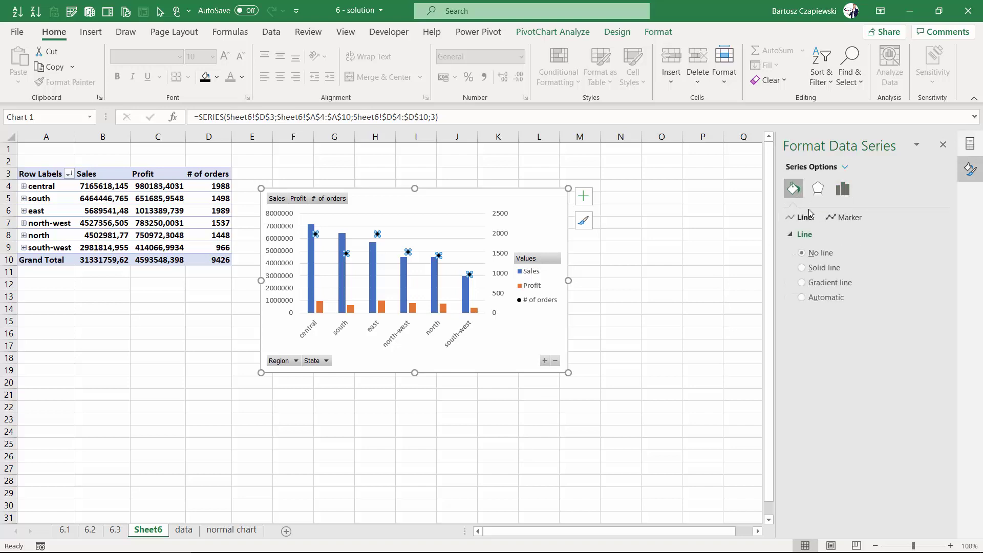
{"action": "left_click", "coordinate": [845, 218]}
{"action": "left_click", "coordinate": [809, 237]}
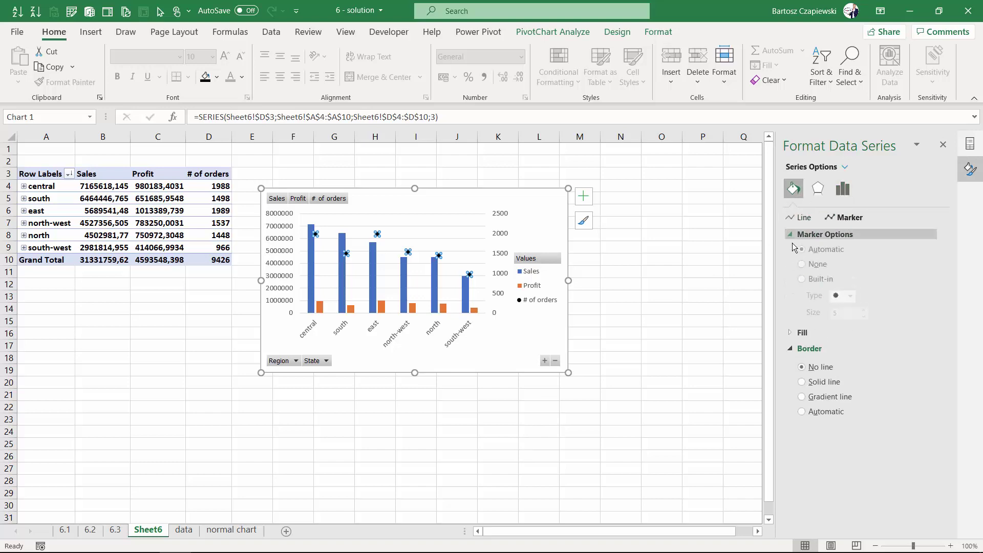
{"action": "left_click", "coordinate": [864, 312]}
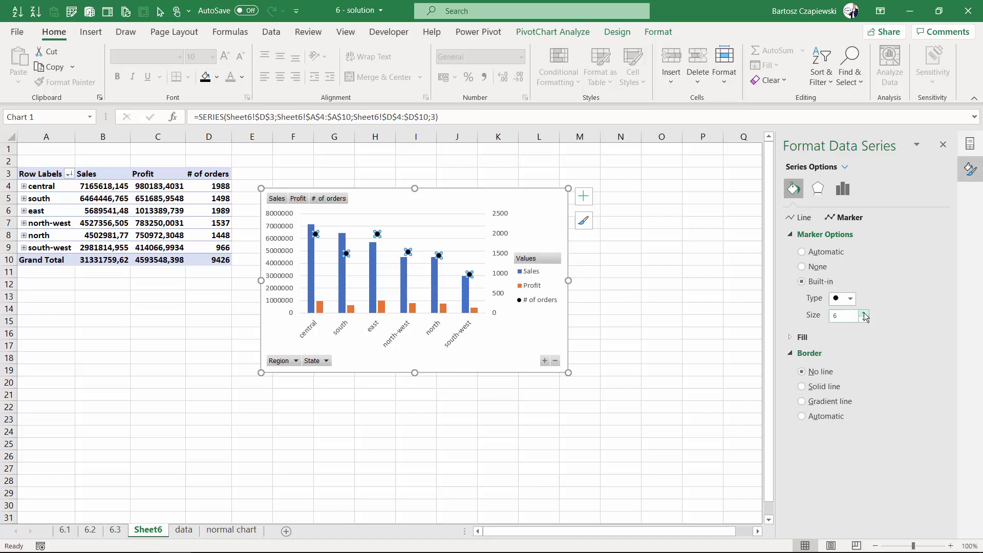
{"action": "left_click", "coordinate": [864, 318]}
{"action": "left_click", "coordinate": [409, 201]}
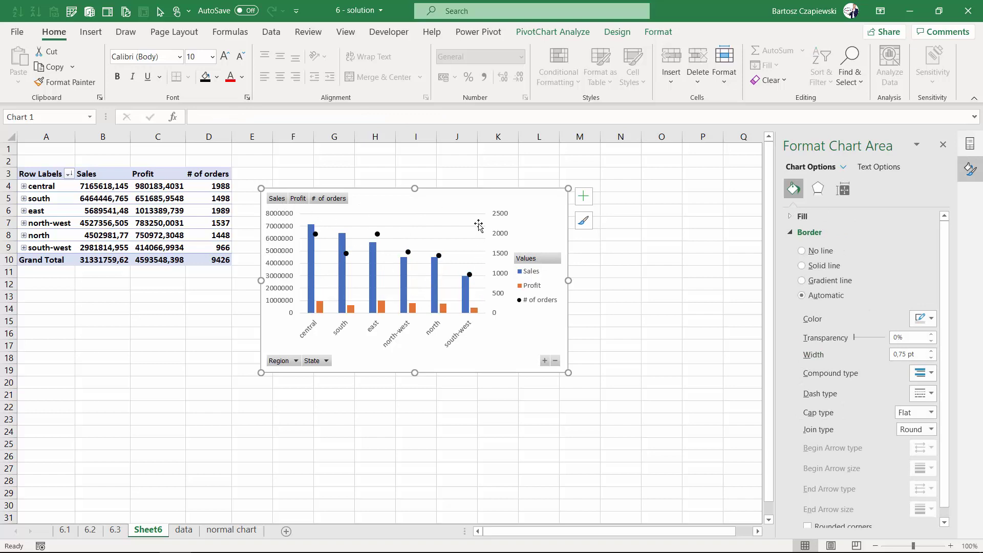
Hide the legend, axis and value field buttons on the PivotChart
{"action": "left_click", "coordinate": [617, 32]}
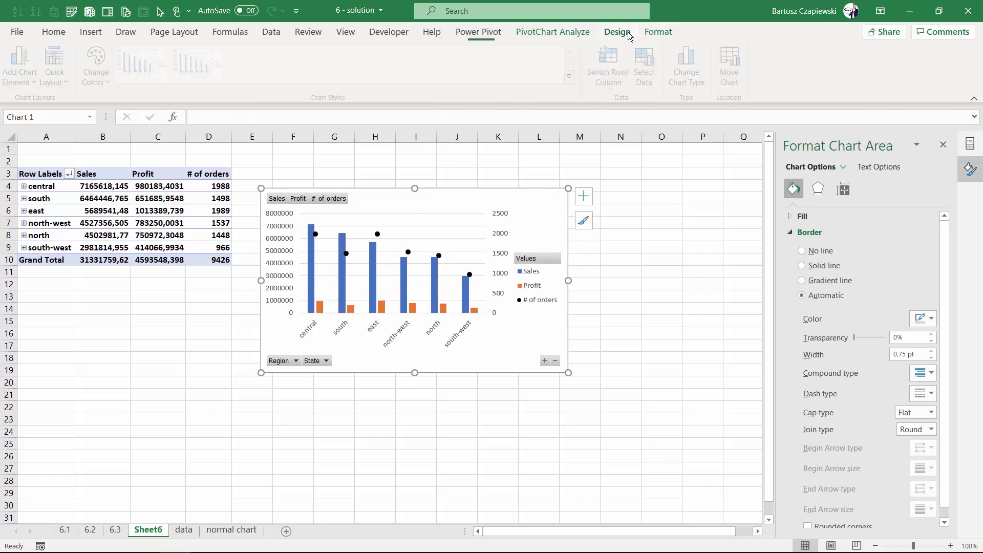
{"action": "left_click", "coordinate": [657, 33]}
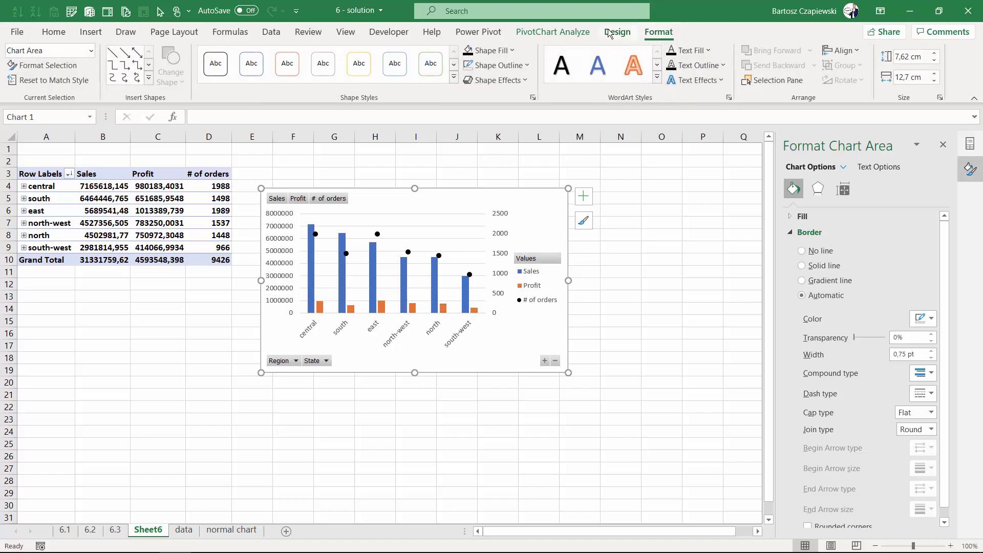
{"action": "left_click", "coordinate": [552, 31]}
{"action": "left_click", "coordinate": [697, 82]}
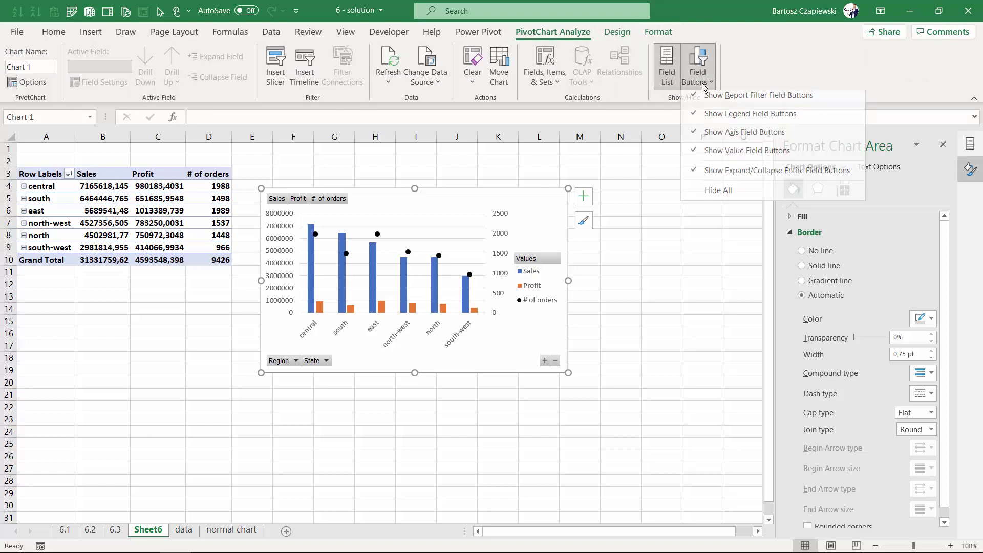
{"action": "left_click", "coordinate": [717, 100]}
{"action": "left_click", "coordinate": [704, 82]}
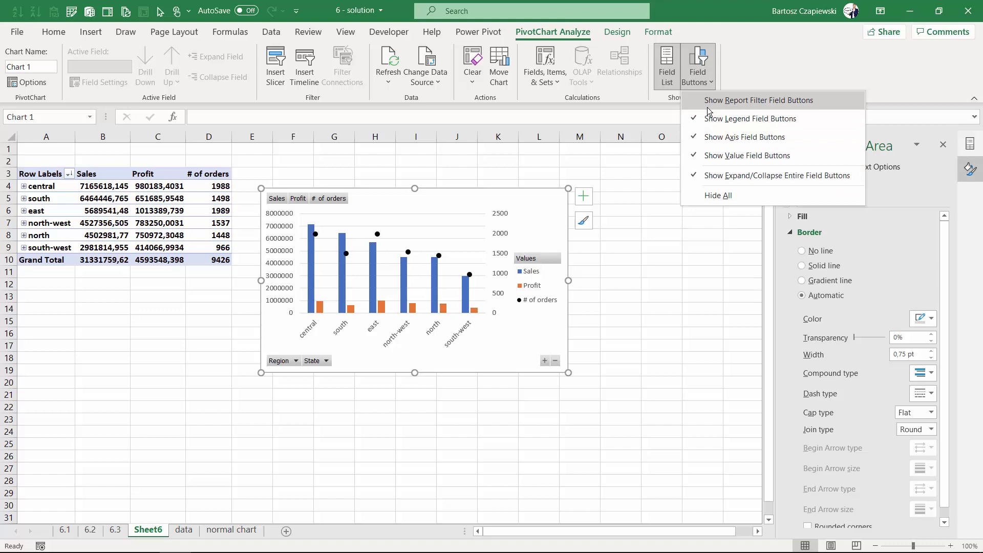
{"action": "left_click", "coordinate": [750, 118]}
{"action": "left_click", "coordinate": [709, 84]}
{"action": "left_click", "coordinate": [722, 137]}
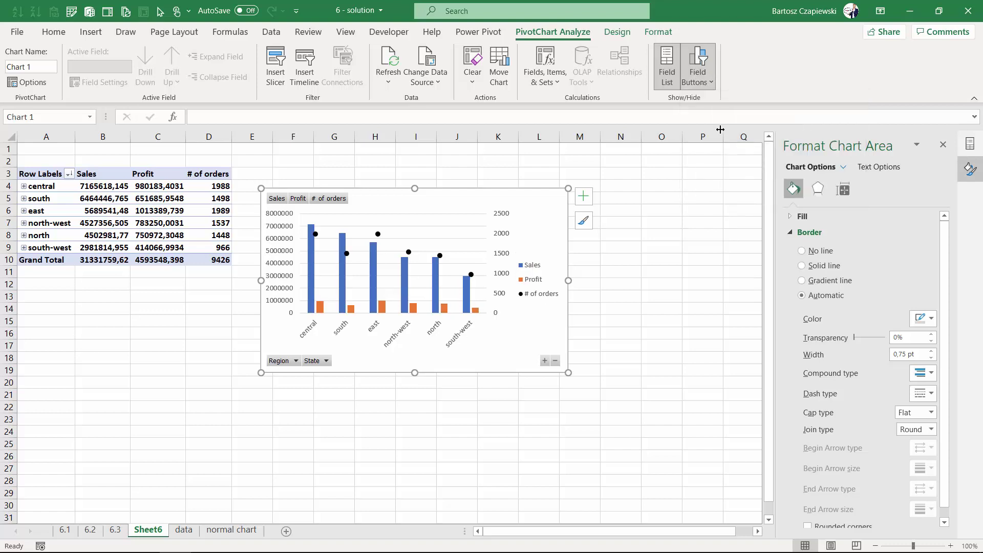
{"action": "left_click", "coordinate": [702, 77]}
{"action": "left_click", "coordinate": [716, 156]}
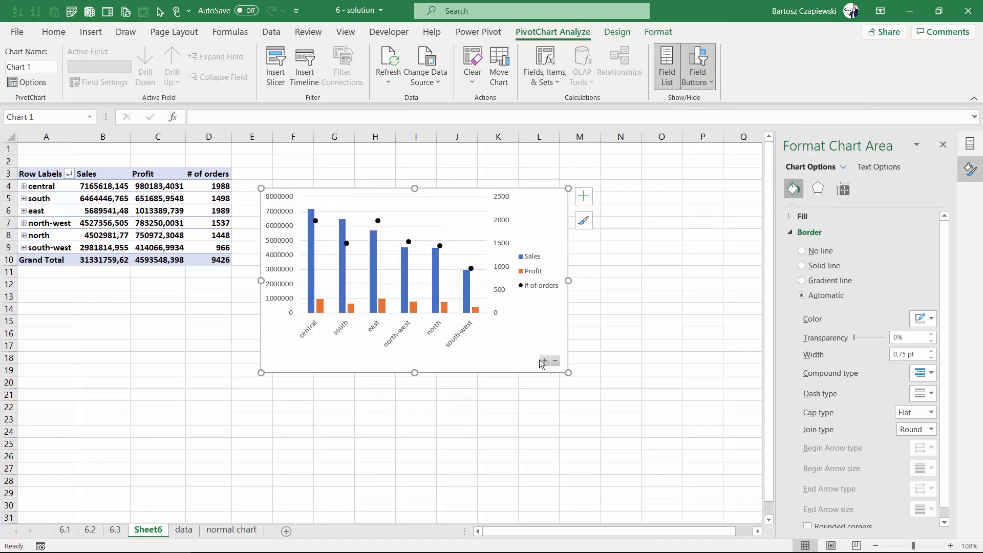
Add a chart title and position the legend at the top of the chart
{"action": "left_click", "coordinate": [583, 197]}
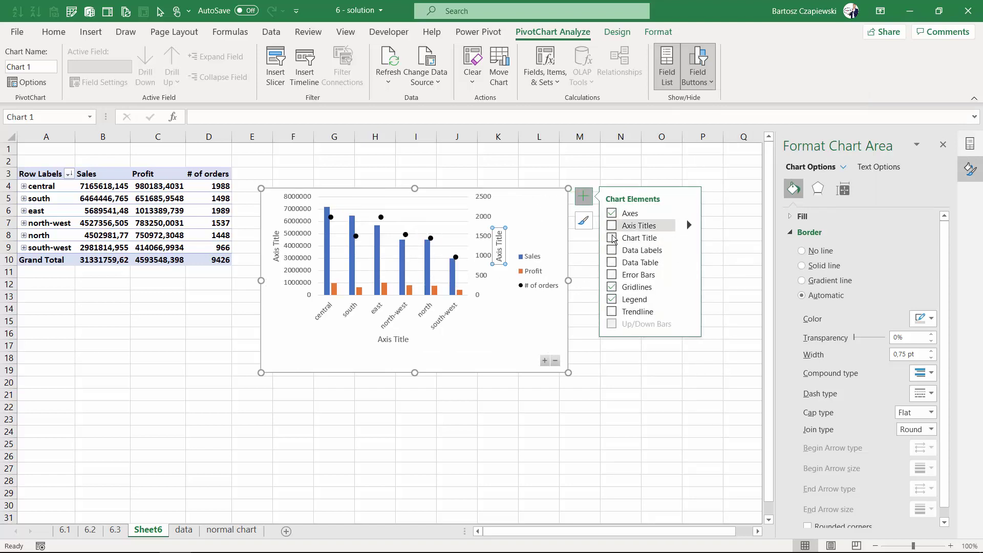
{"action": "left_click", "coordinate": [612, 238]}
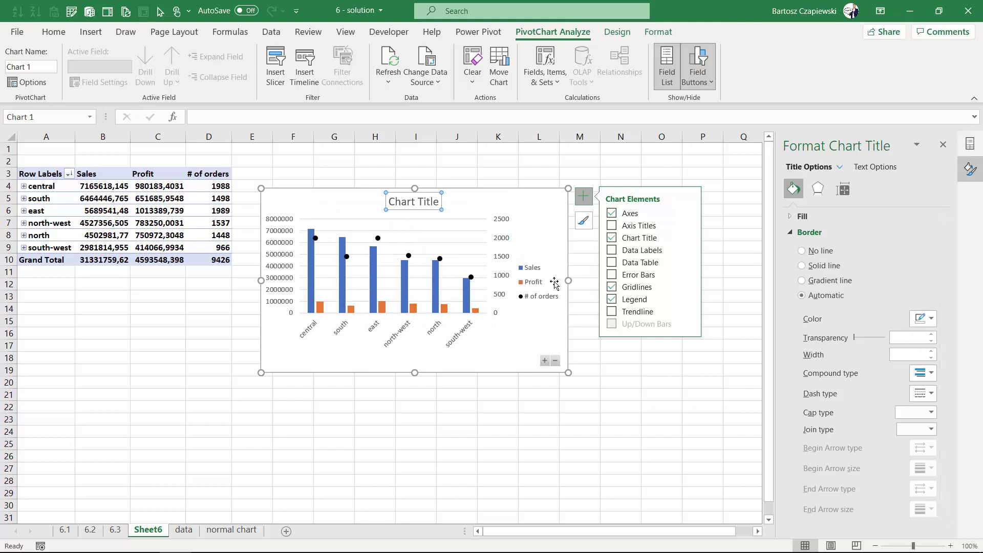
{"action": "left_click", "coordinate": [555, 285]}
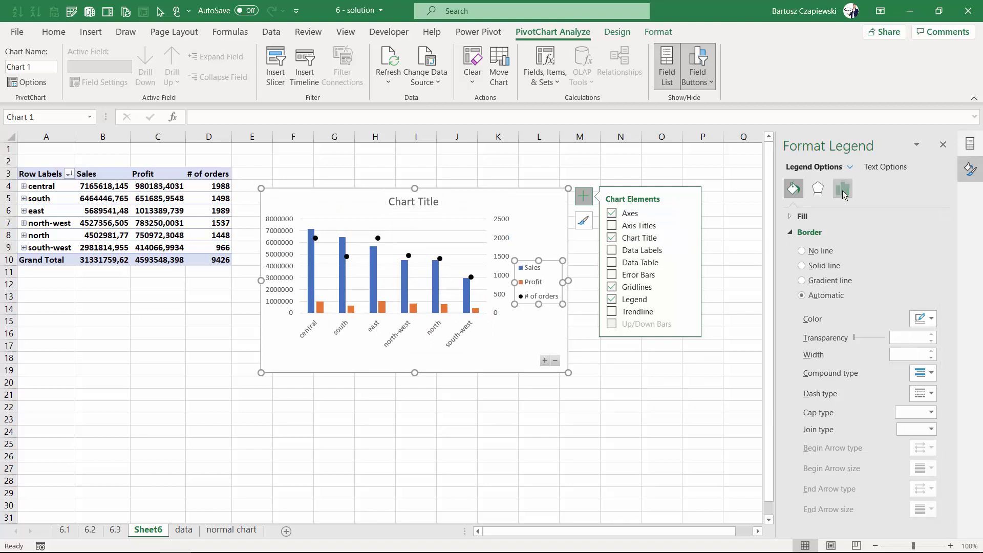
{"action": "left_click", "coordinate": [843, 190]}
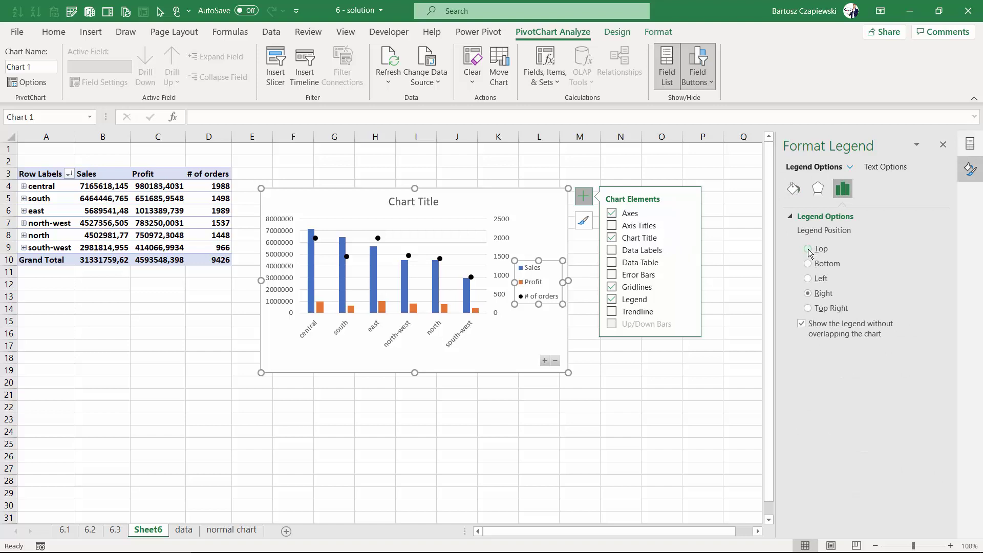
{"action": "left_click", "coordinate": [809, 249]}
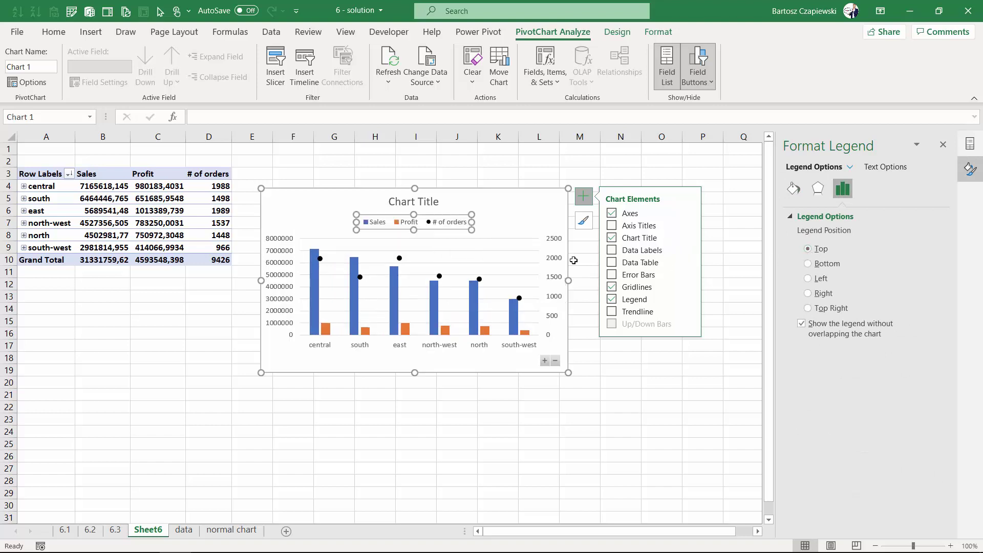
{"action": "left_click", "coordinate": [405, 203]}
Replace the placeholder title with 'Sales, Profit and # of orders by Region and State'
{"action": "left_click", "coordinate": [392, 202]}
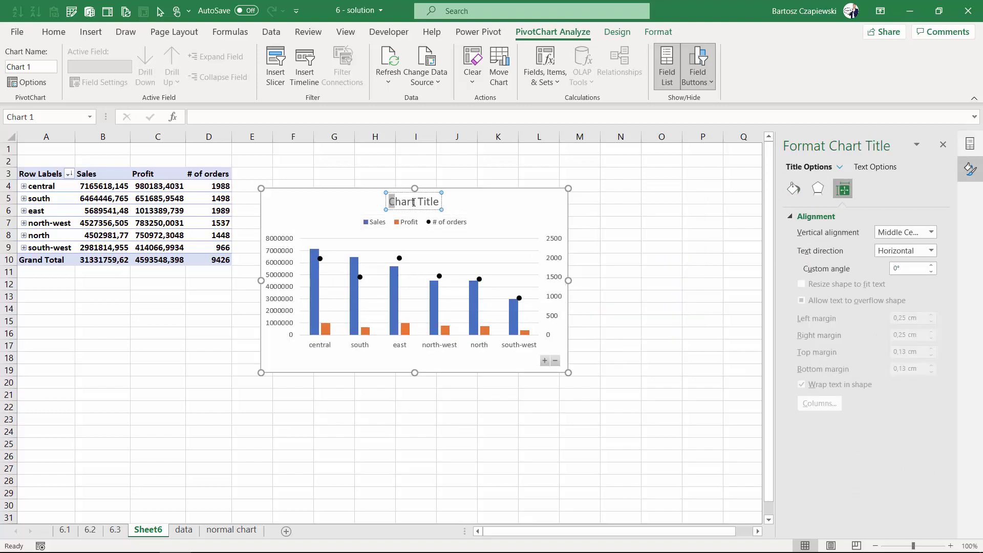
{"action": "triple_click", "coordinate": [391, 203]}
{"action": "type", "text": "Sal"}
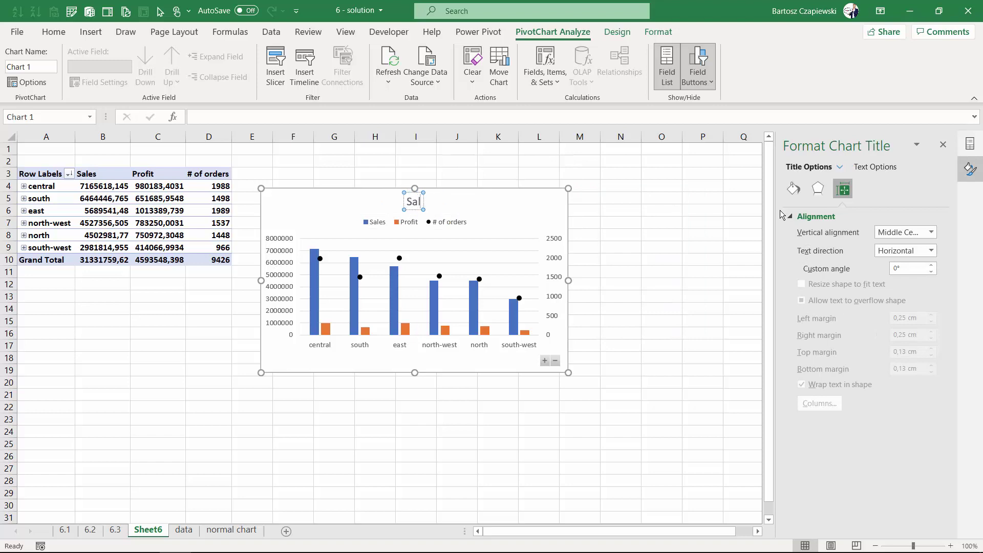
{"action": "type", "text": "es, Profit "}
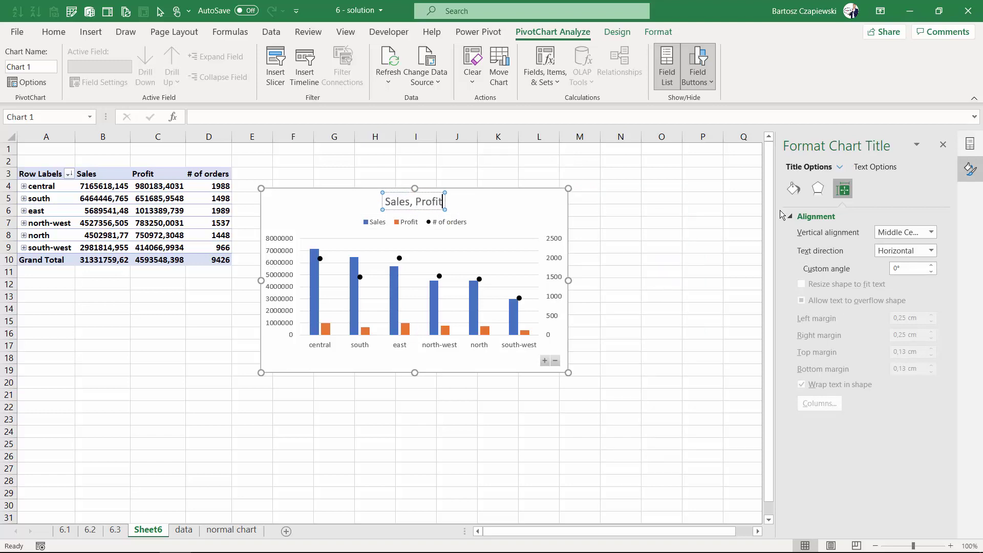
{"action": "type", "text": "and"}
{"action": "type", "text": " %"}
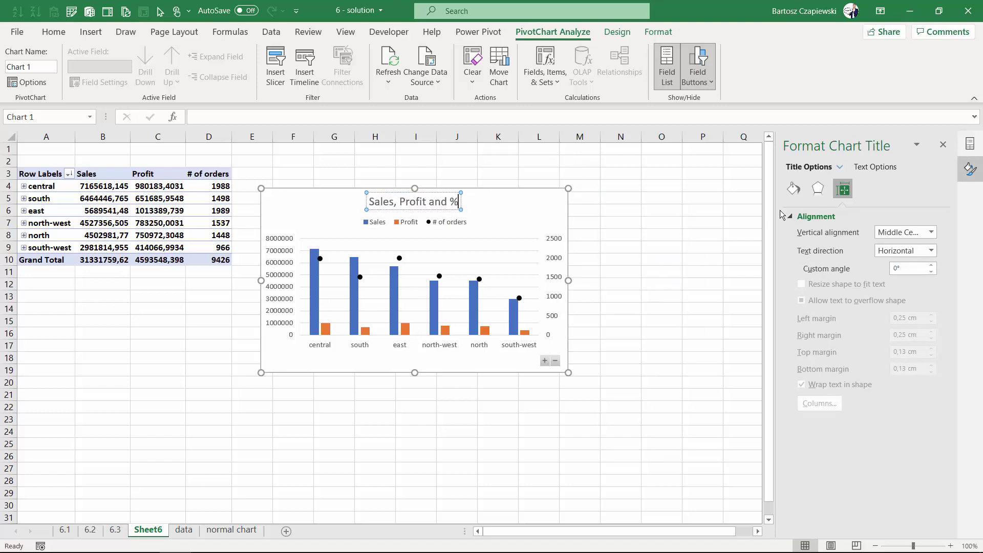
{"action": "key", "text": "BackSpace"}
{"action": "type", "text": "# of orders"}
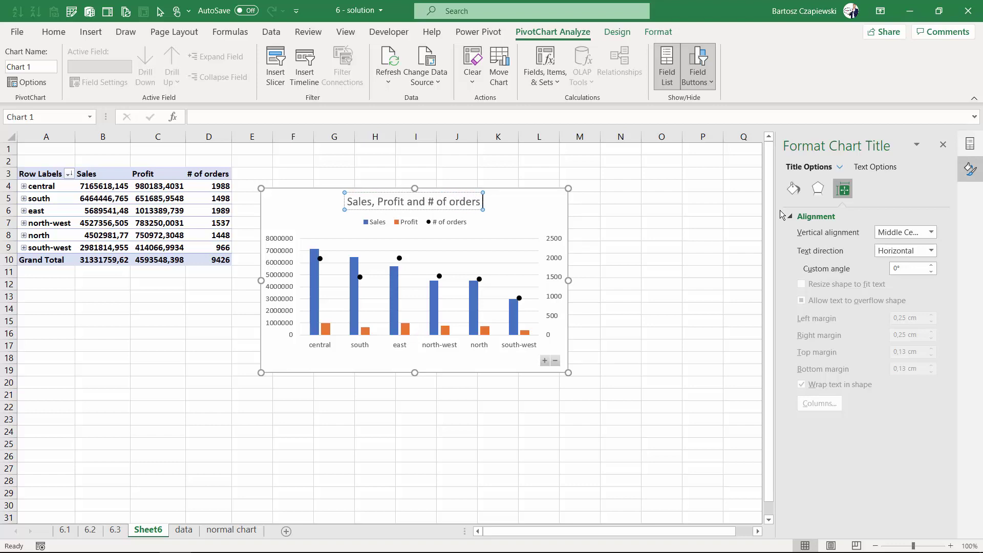
{"action": "type", "text": " by Re"}
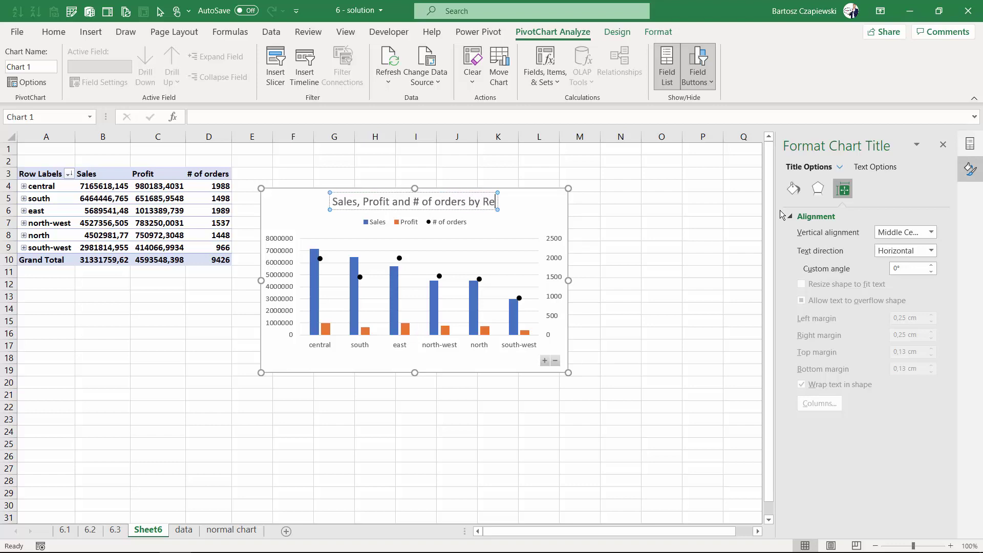
{"action": "type", "text": "gion and Sta"}
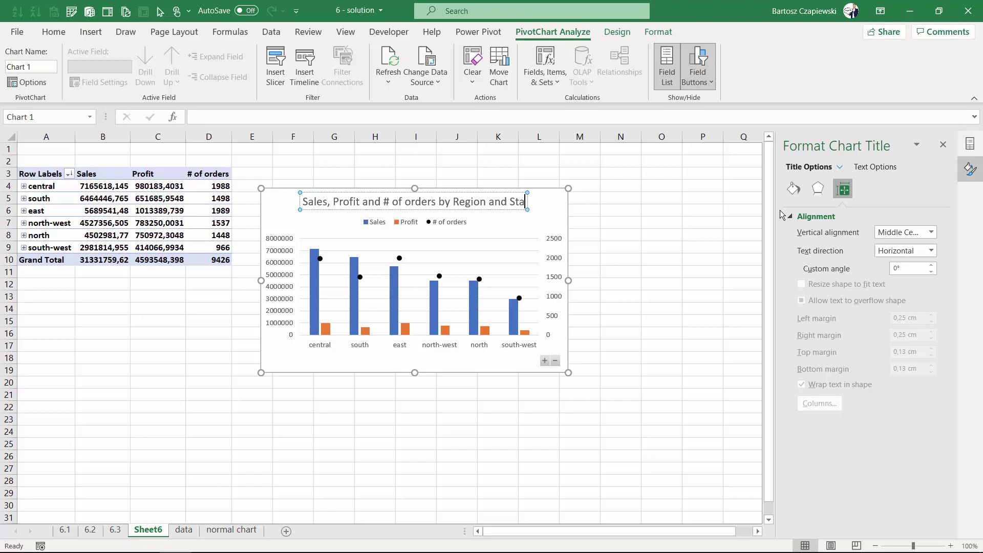
{"action": "type", "text": "te"}
{"action": "left_click", "coordinate": [554, 201]}
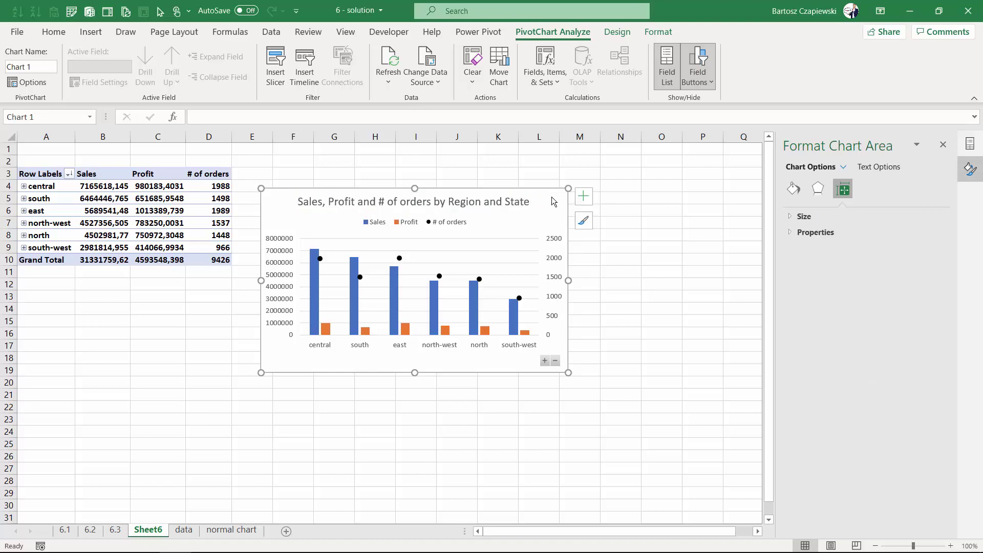
Stretch the pivot chart downward to make it taller, leaving it collapsed to the six regions
{"action": "left_click", "coordinate": [545, 361]}
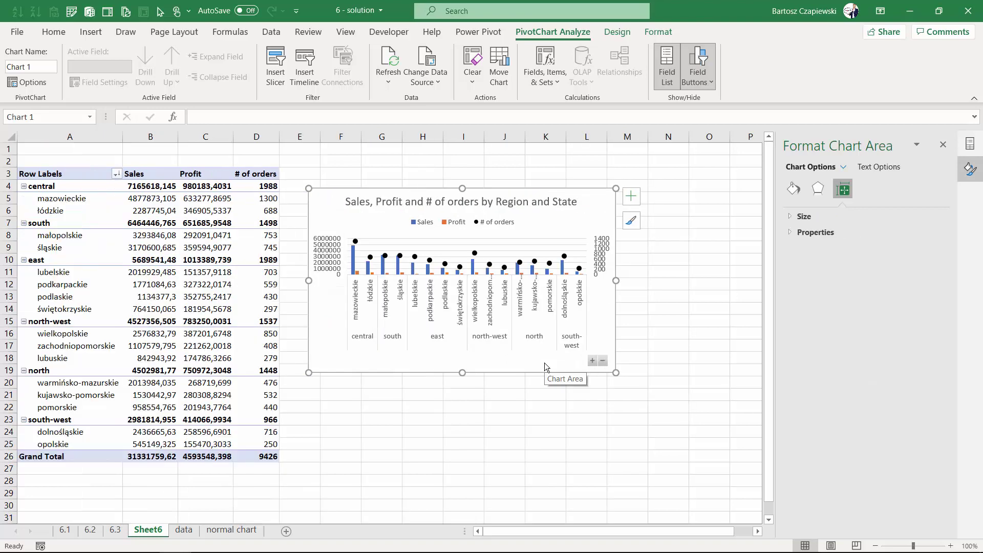
{"action": "left_click_drag", "start_coordinate": [462, 373], "coordinate": [462, 437]}
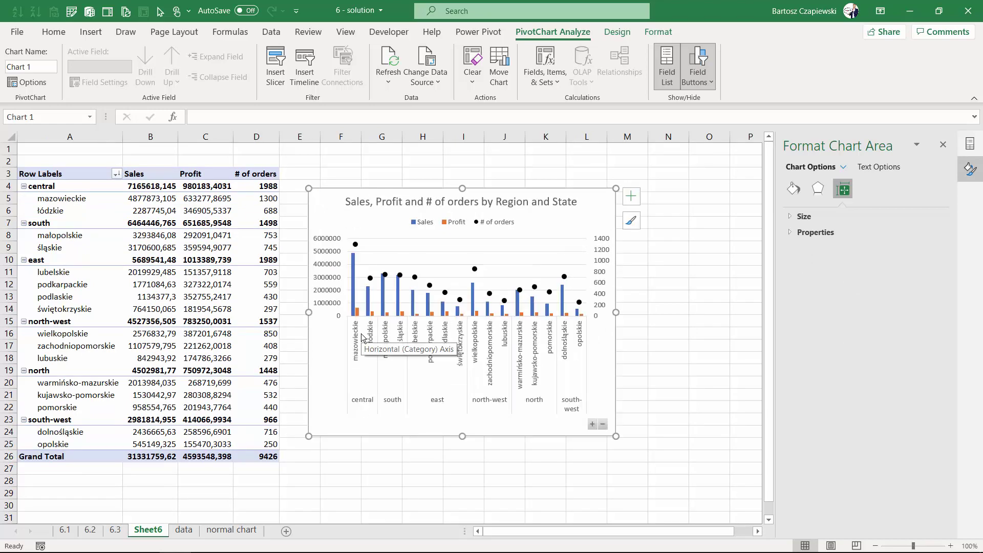
{"action": "left_click", "coordinate": [603, 425]}
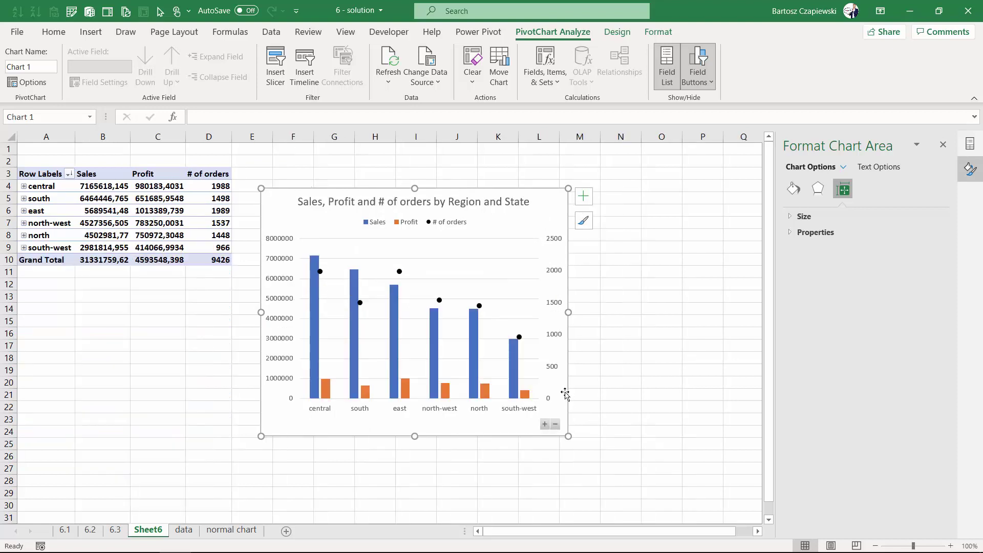